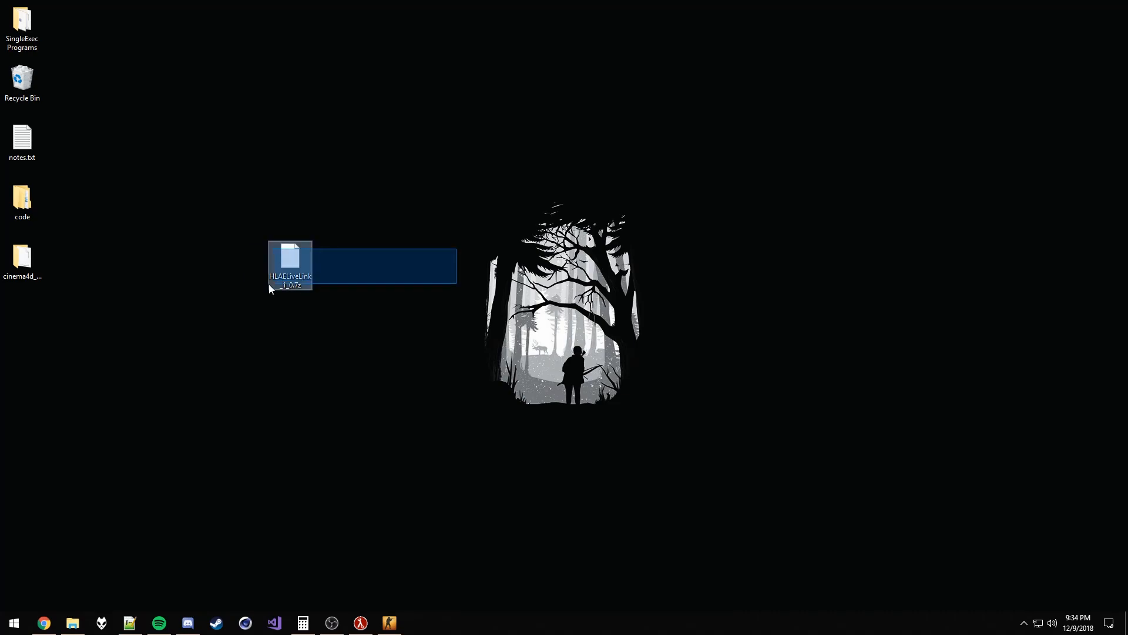
# Step: Extract the downloaded HLAELiveLink .7z archive into its own folder via 7-Zip
pyautogui.click(407, 236)
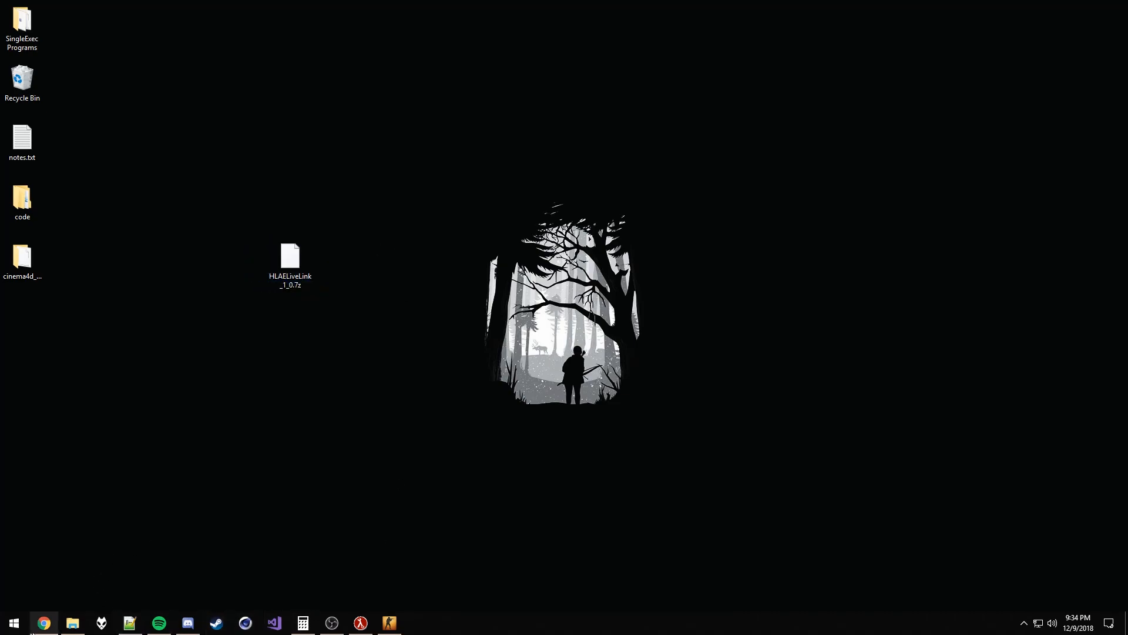
pyautogui.click(45, 623)
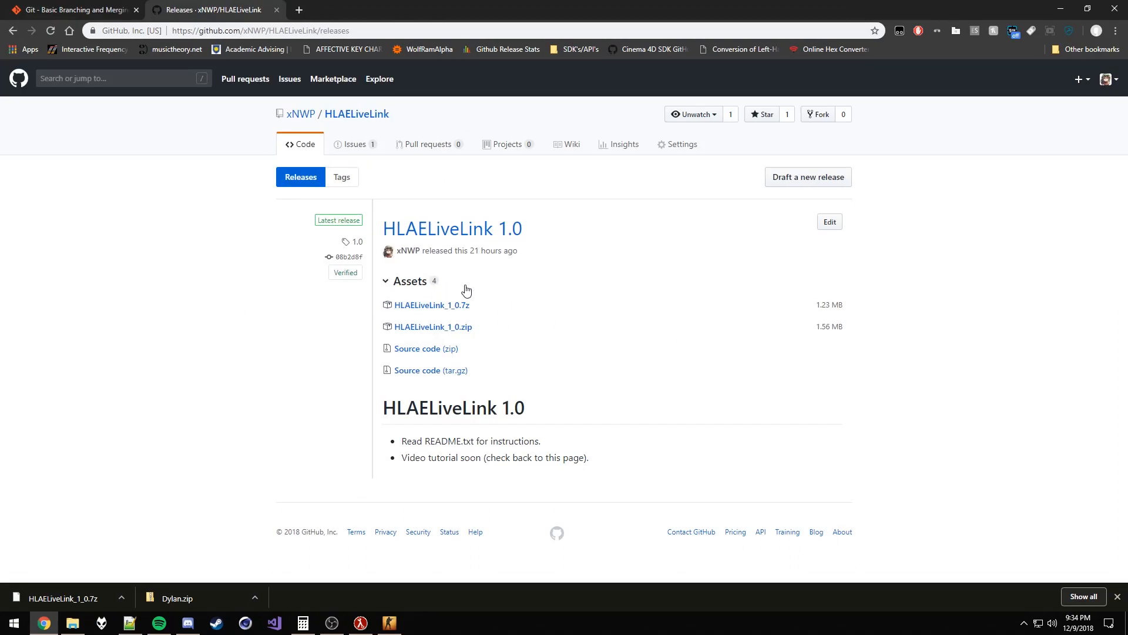
pyautogui.click(1060, 9)
pyautogui.click(289, 261)
pyautogui.rightClick(282, 269)
pyautogui.moveTo(335, 302)
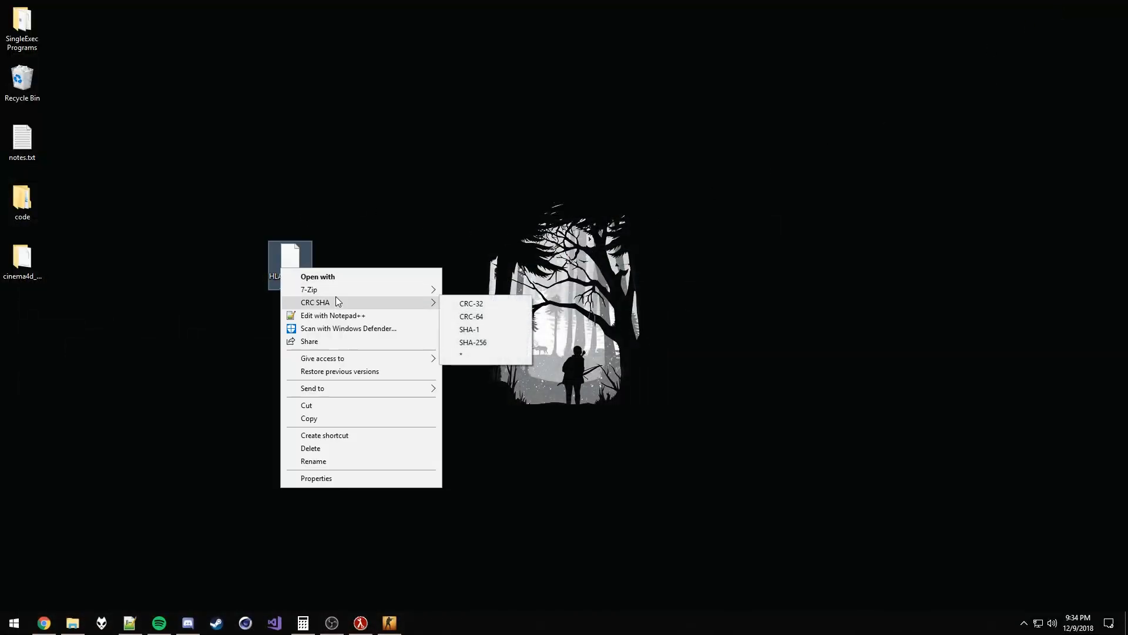
pyautogui.click(542, 343)
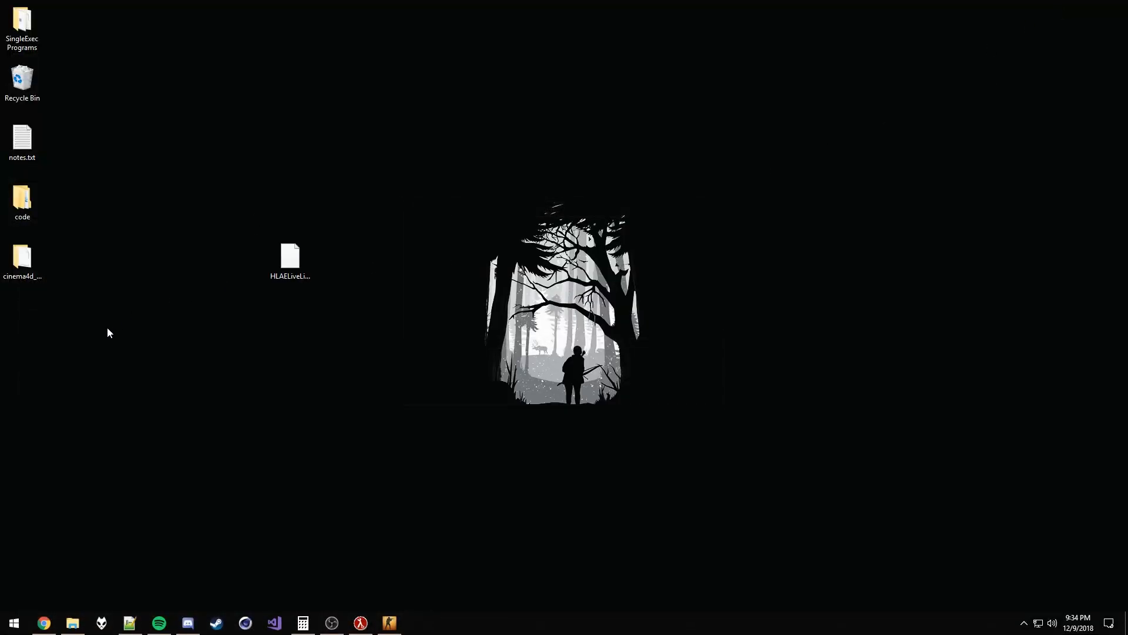
# Step: Browse into the extracted HLAELiveLink_1_0 folder and read its README.txt
pyautogui.moveTo(23, 322); pyautogui.dragTo(498, 196)
pyautogui.doubleClick(498, 196)
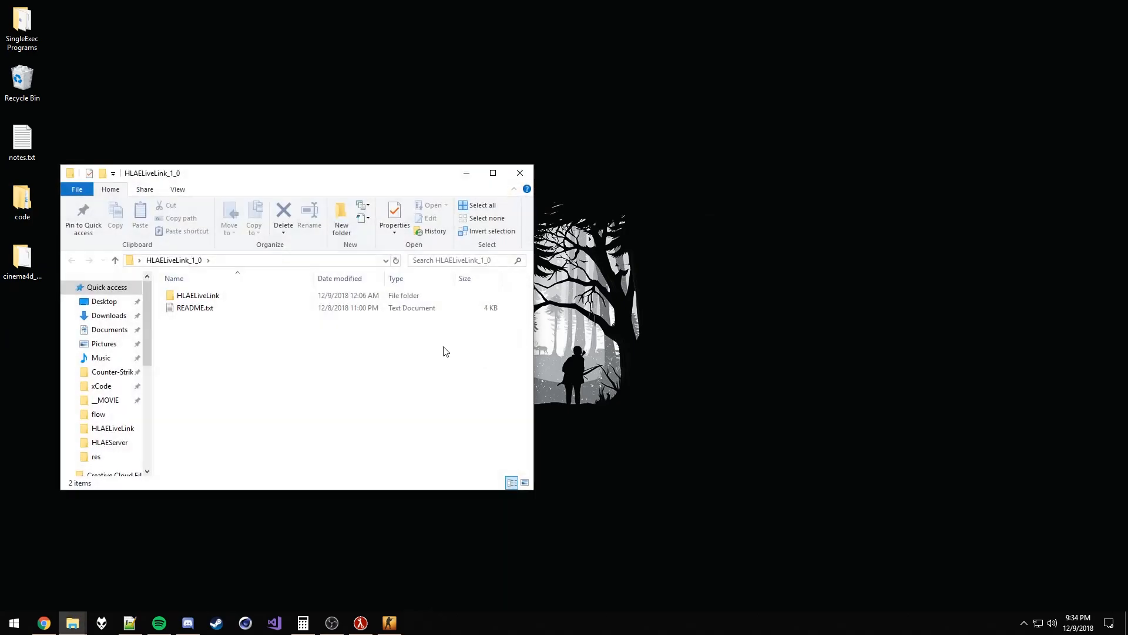
pyautogui.click(198, 296)
pyautogui.doubleClick(196, 308)
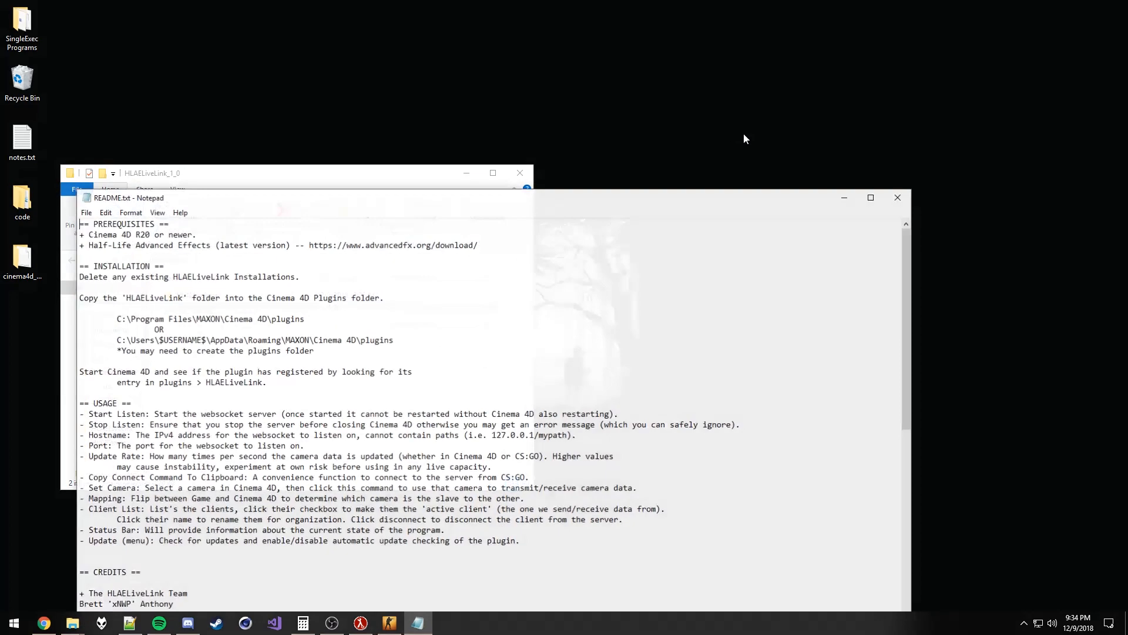
pyautogui.click(894, 197)
pyautogui.click(197, 296)
pyautogui.moveTo(73, 623)
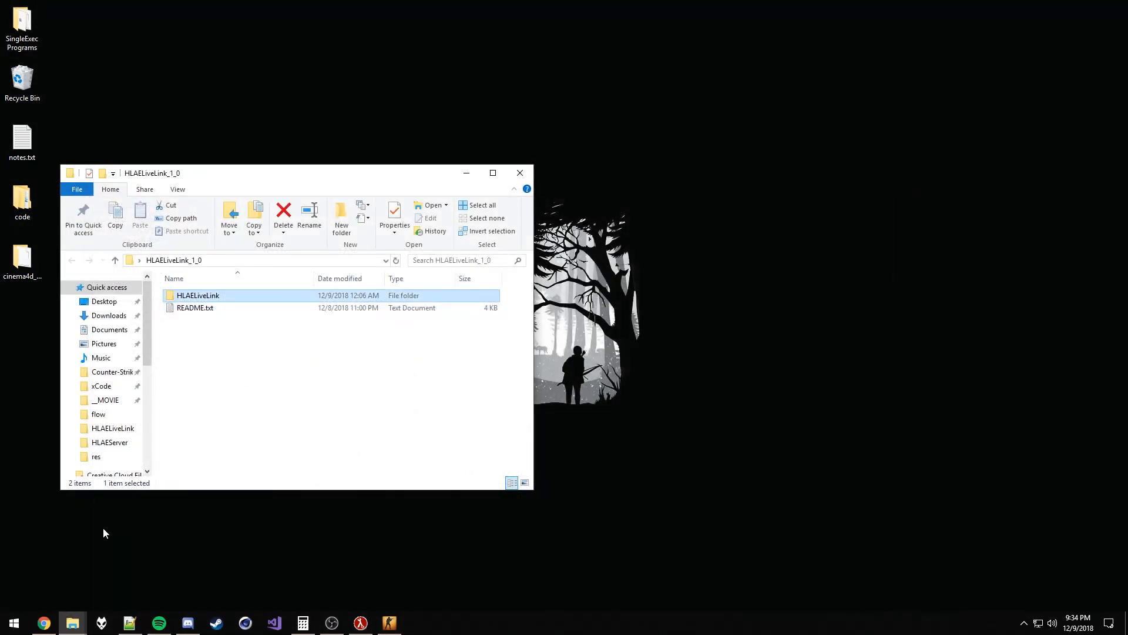
# Step: Browse into C4DR20 on drive Y: and delete the old plugins folder
pyautogui.click(51, 575)
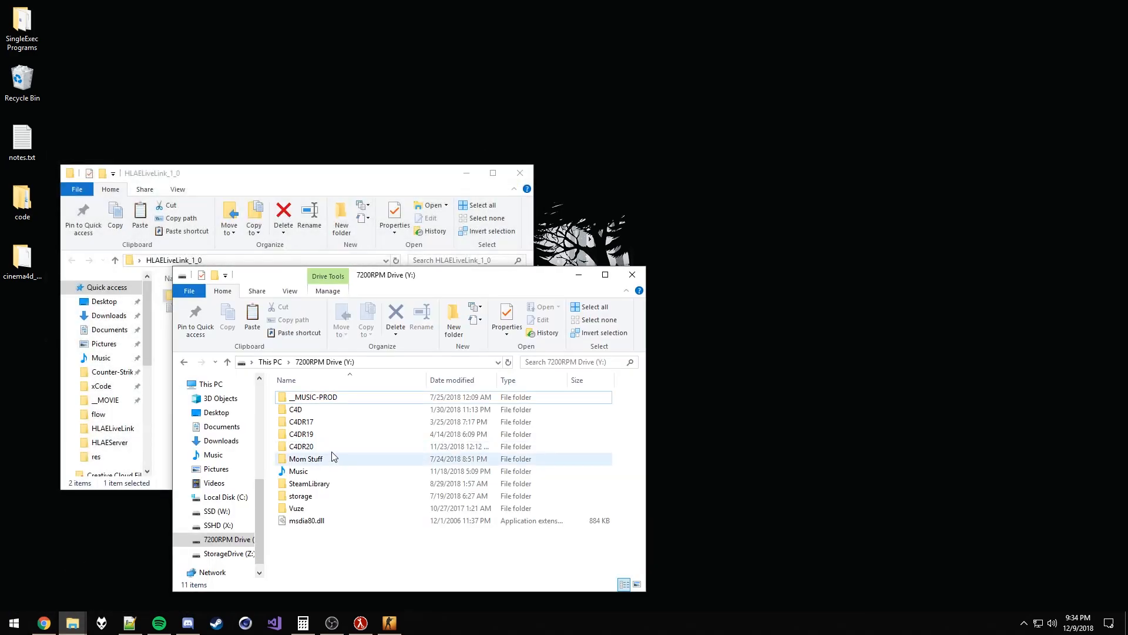
pyautogui.doubleClick(304, 447)
pyautogui.moveTo(432, 278); pyautogui.dragTo(843, 139)
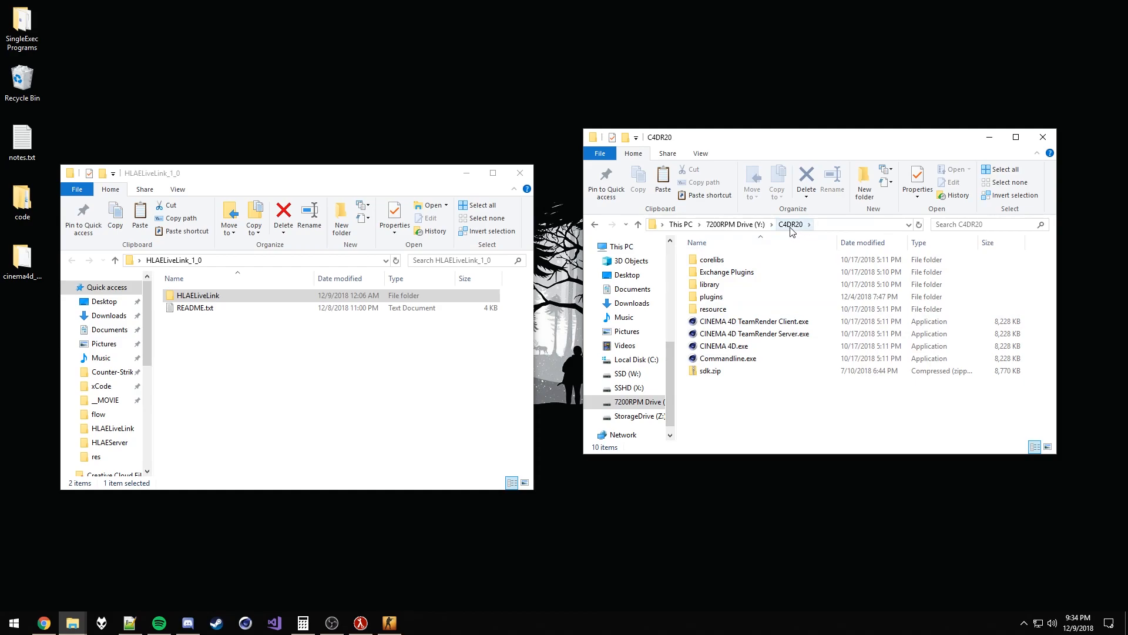
pyautogui.click(709, 297)
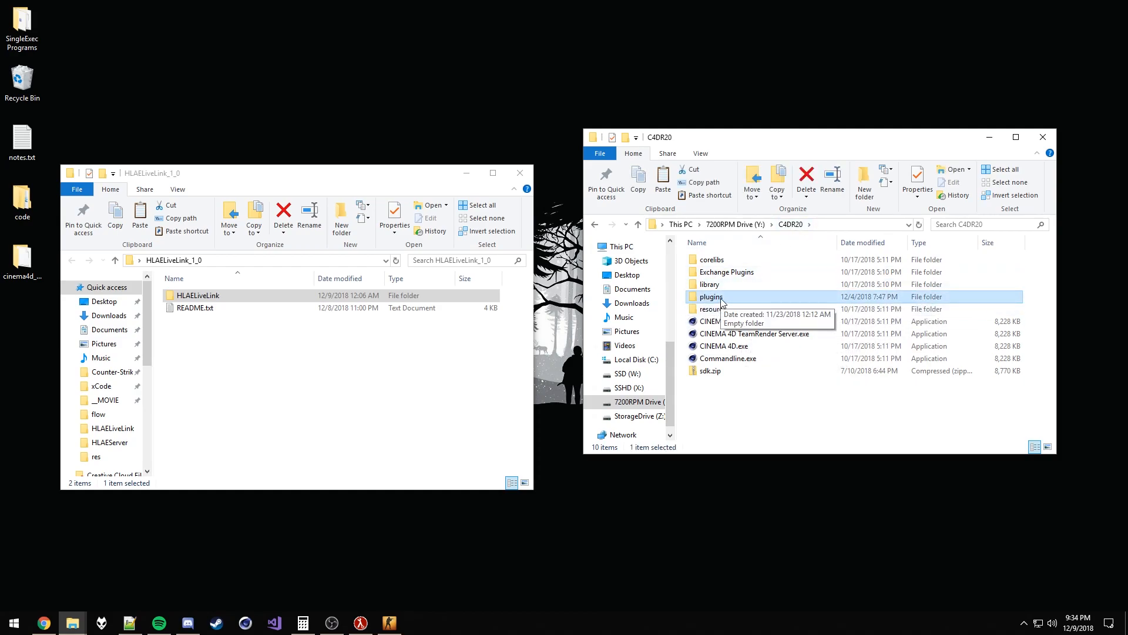
pyautogui.press('Delete')
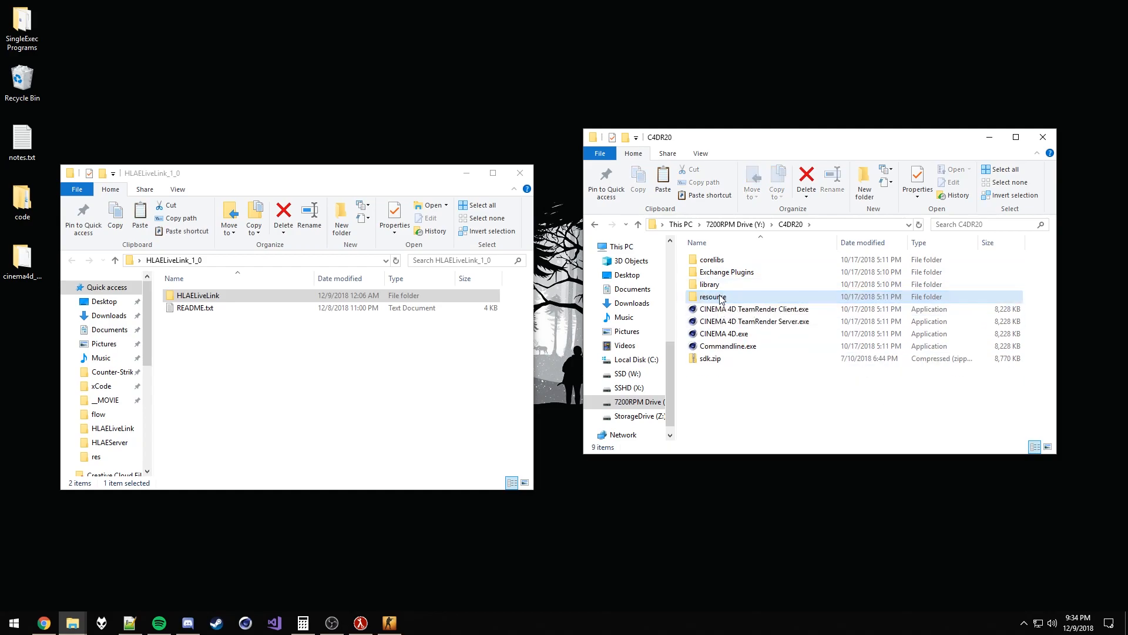
# Step: Create a fresh plugins folder, paste HLAELiveLink into it and close both Explorer windows
pyautogui.rightClick(699, 386)
pyautogui.moveTo(768, 567)
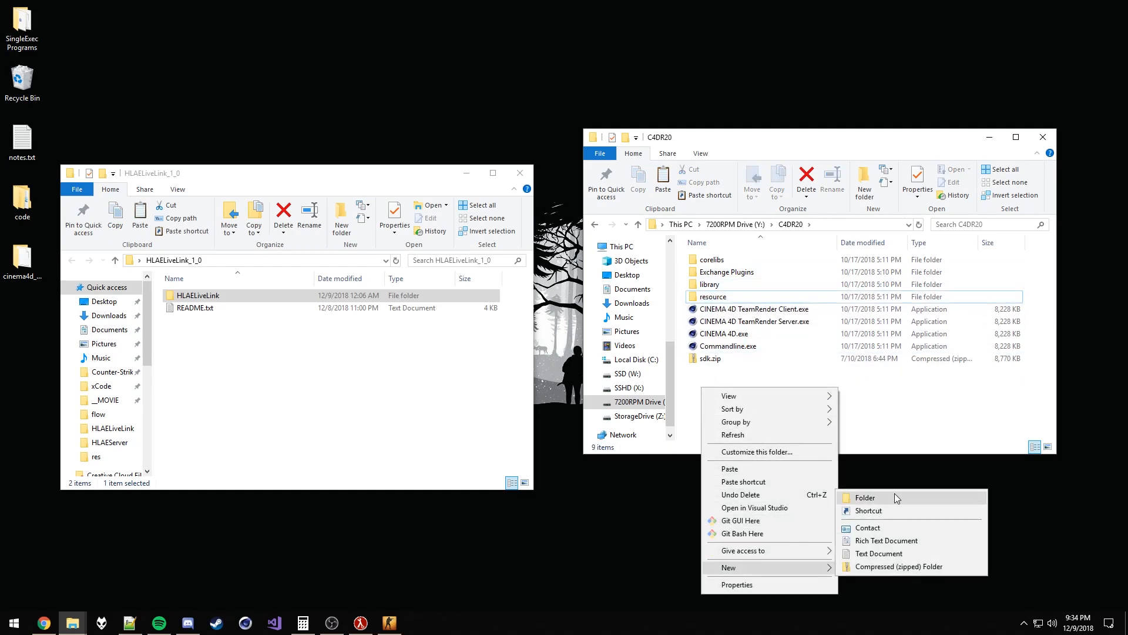
pyautogui.click(894, 493)
pyautogui.write('plugins')
pyautogui.press('Return')
pyautogui.press('Return')
pyautogui.hotkey('ctrl', 'v')
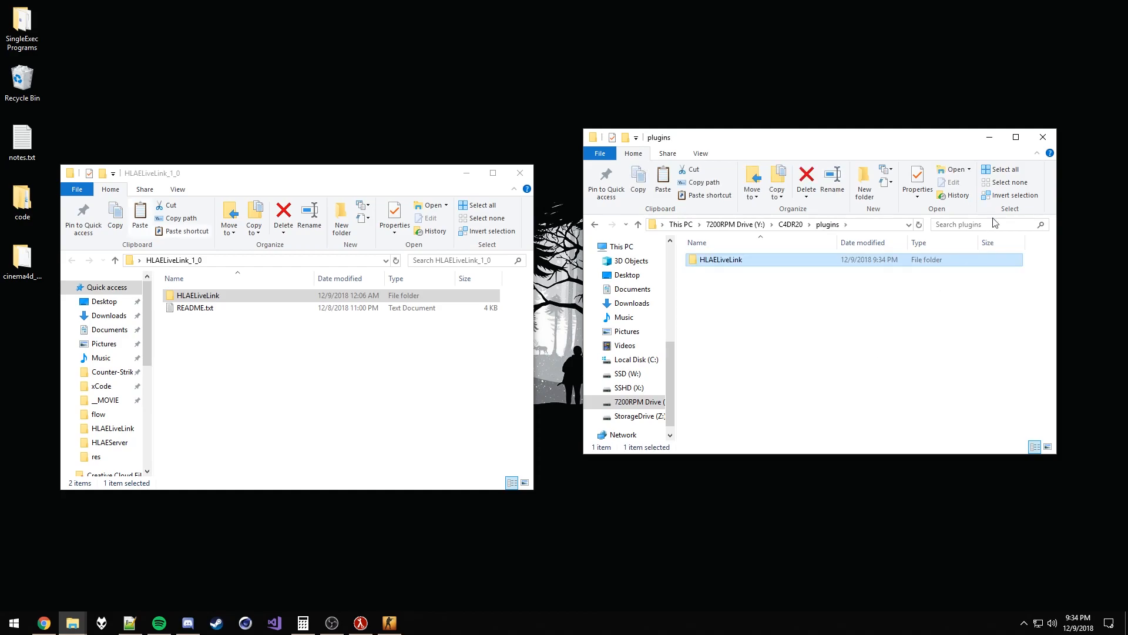
pyautogui.click(1043, 137)
pyautogui.click(523, 172)
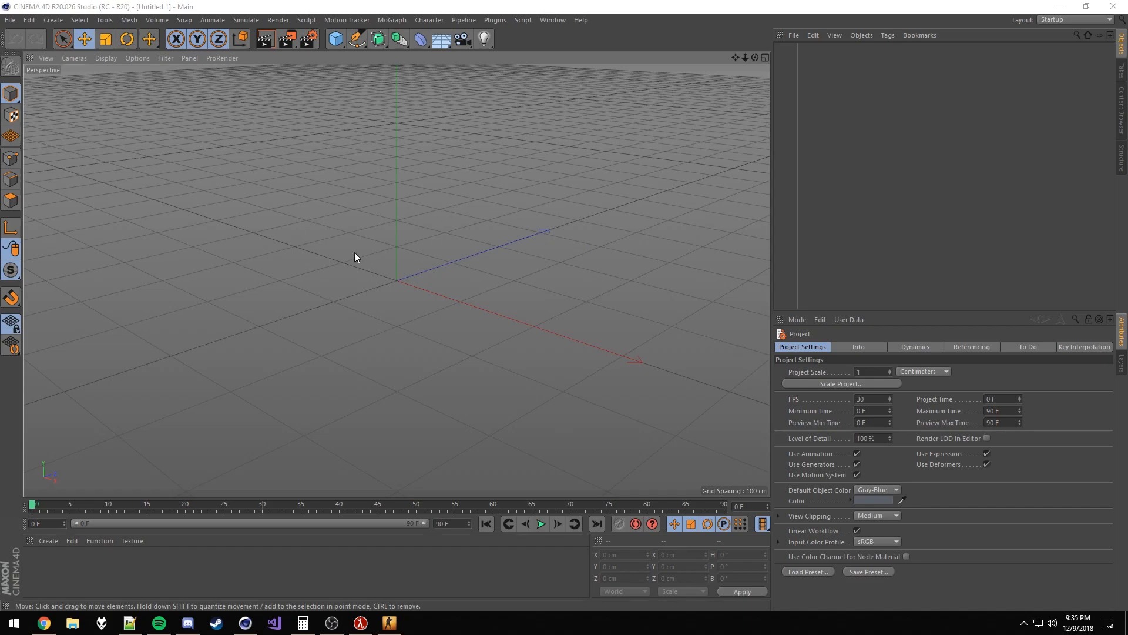
# Step: Launch Blender from the Start menu search and dismiss its splash screen
pyautogui.click(73, 624)
pyautogui.click(1043, 136)
pyautogui.press('super')
pyautogui.write('blender')
pyautogui.press('Return')
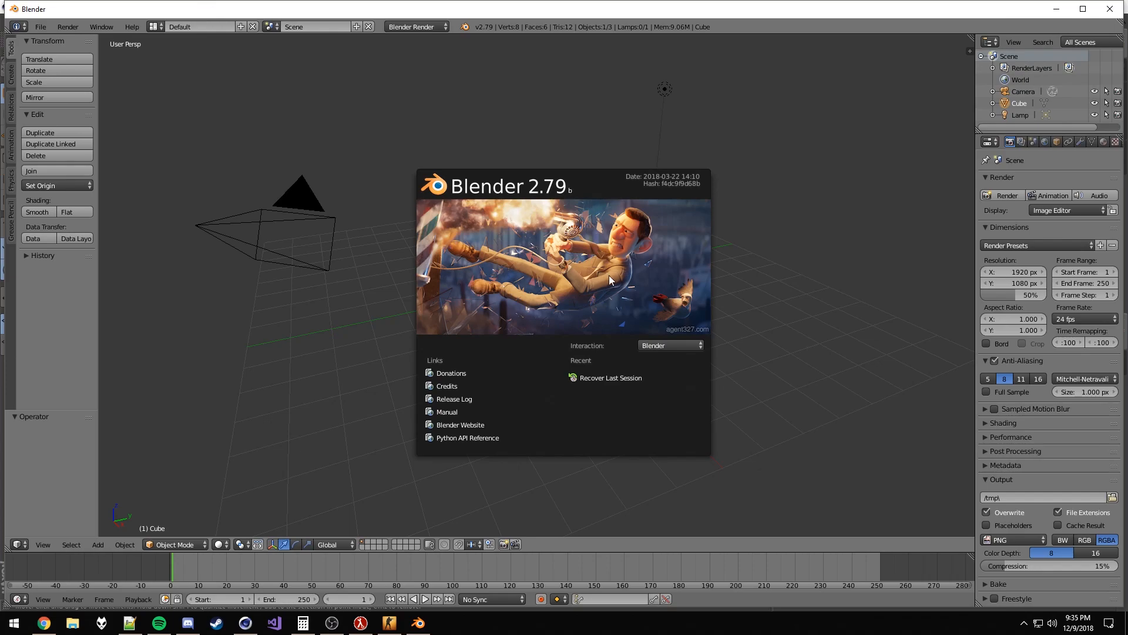
pyautogui.click(608, 280)
# Step: Delete the default Camera, Cube and Lamp from the Outliner
pyautogui.rightClick(1023, 91)
pyautogui.click(1031, 97)
pyautogui.rightClick(1028, 95)
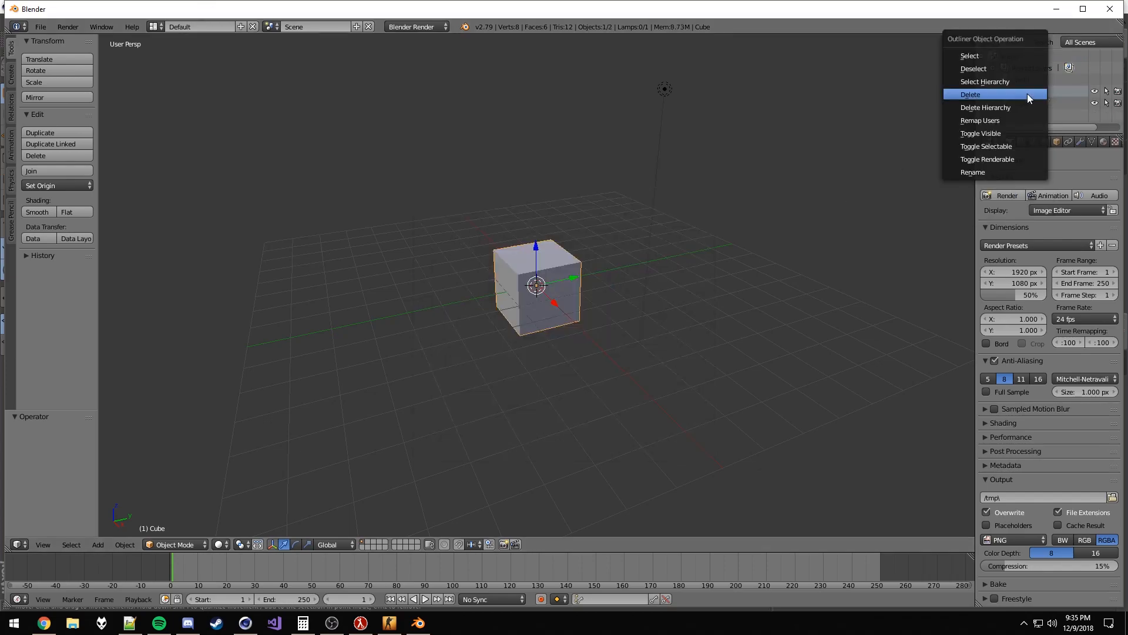
pyautogui.click(1027, 96)
pyautogui.rightClick(1028, 92)
pyautogui.click(1028, 95)
pyautogui.click(41, 27)
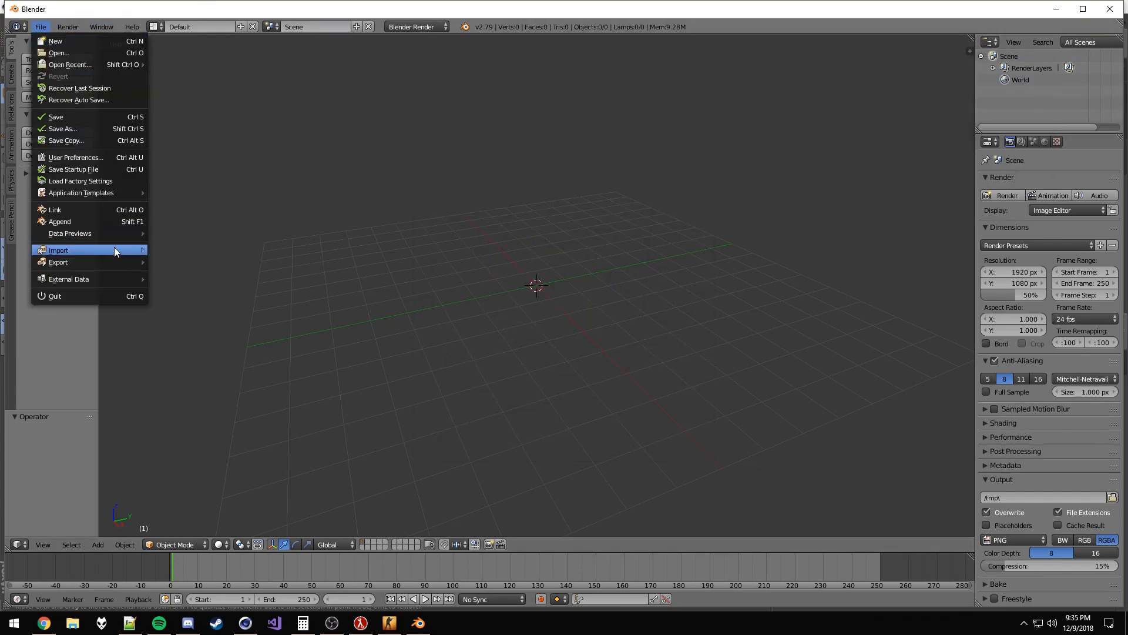
pyautogui.moveTo(58, 249)
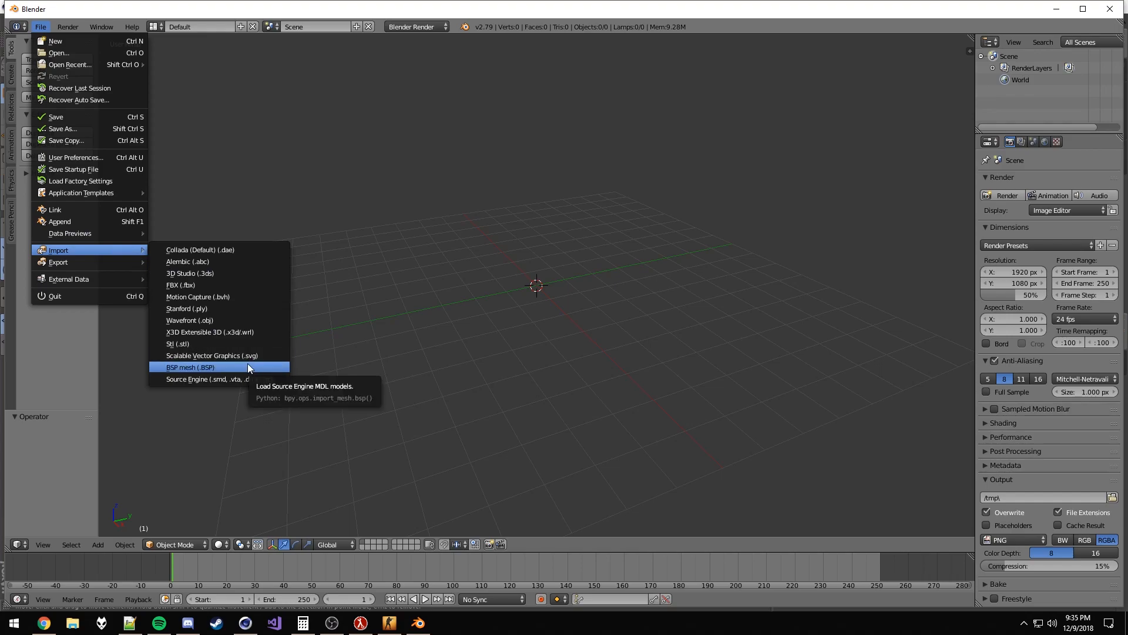
# Step: Start a BSP mesh import and browse through Steam to the csgo\maps folder
pyautogui.click(248, 366)
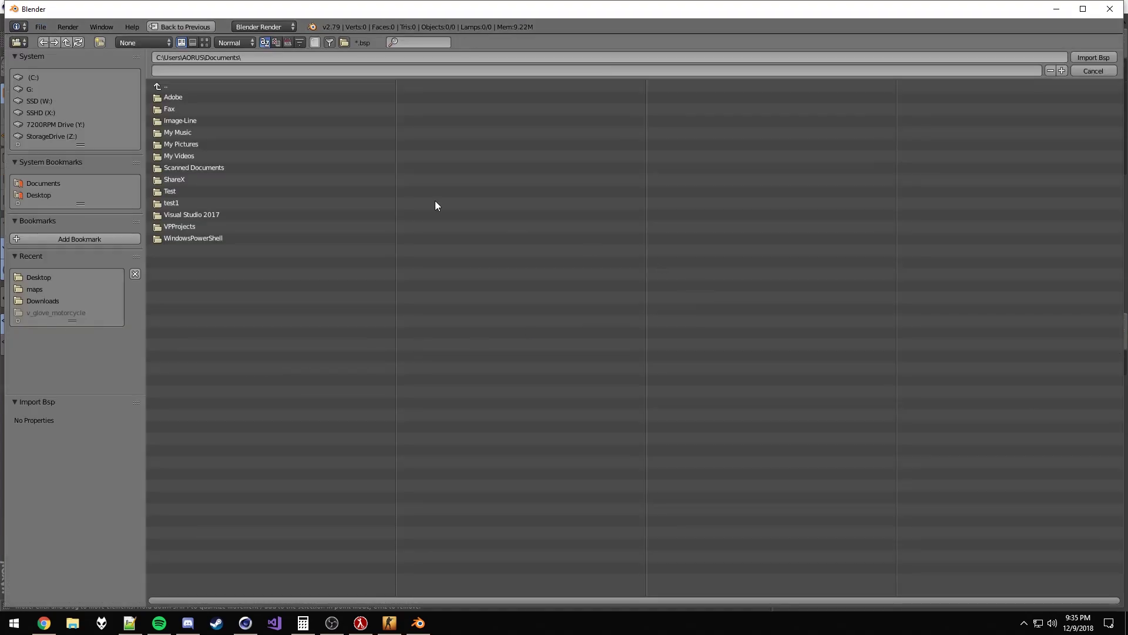
pyautogui.click(166, 89)
pyautogui.click(190, 86)
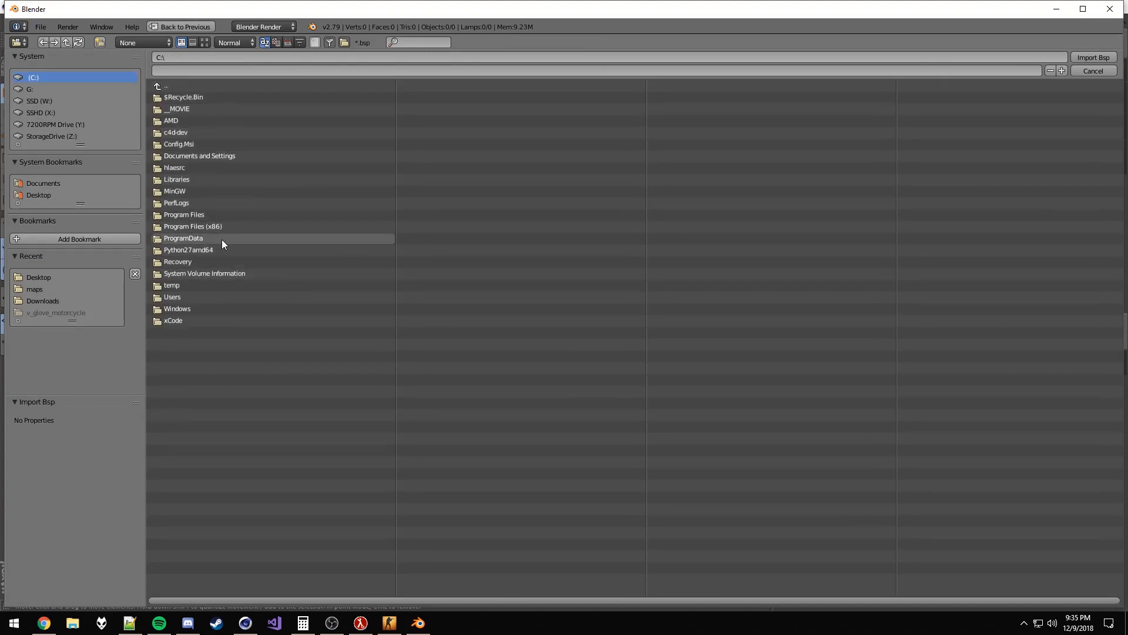
pyautogui.click(192, 226)
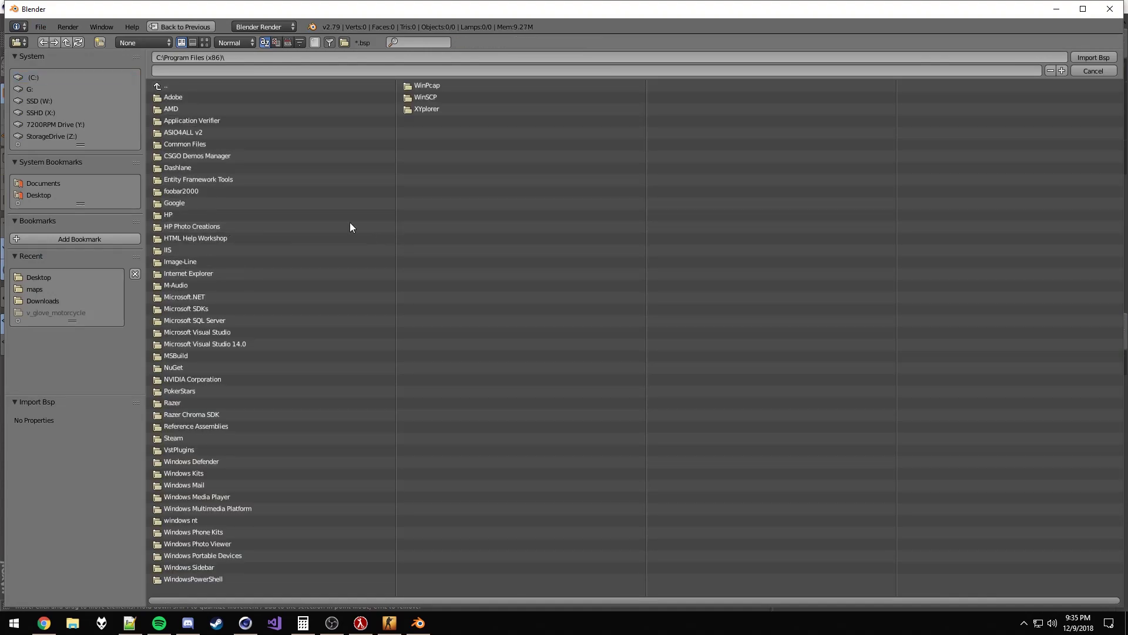
pyautogui.click(228, 437)
pyautogui.click(201, 315)
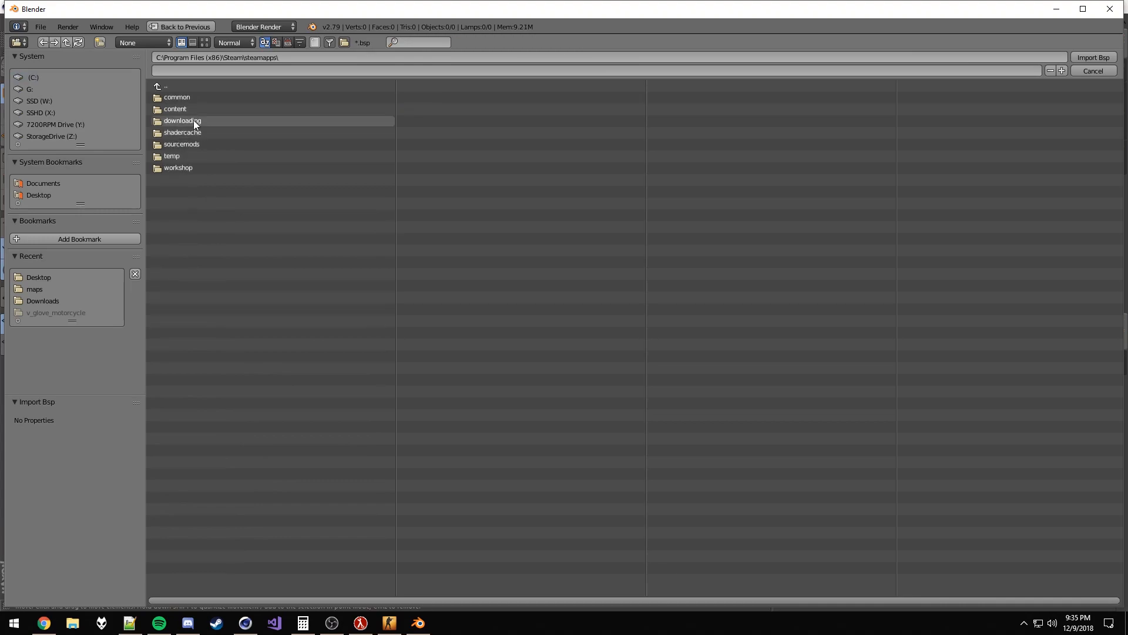
pyautogui.click(194, 120)
pyautogui.click(191, 96)
pyautogui.click(193, 110)
pyautogui.click(194, 145)
# Step: Import de_mirage.bsp into the scene and look around the map
pyautogui.click(209, 343)
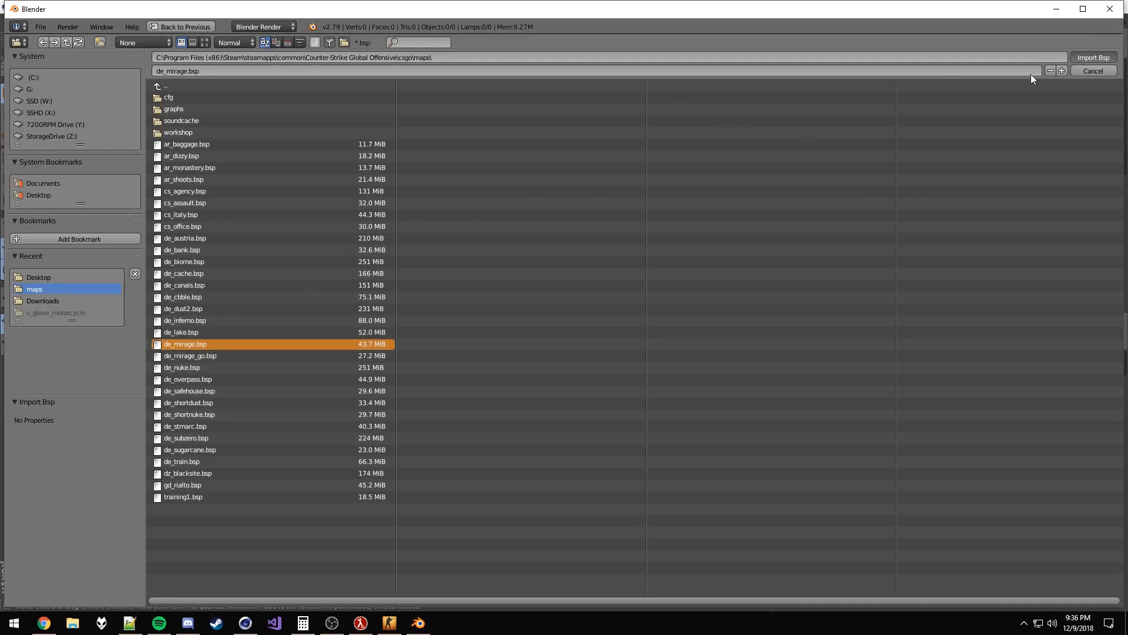
pyautogui.click(1093, 58)
pyautogui.moveTo(570, 299)
pyautogui.mouseDown(button='middle')
pyautogui.moveTo(559, 282)
pyautogui.moveTo(562, 312)
pyautogui.moveTo(546, 300)
pyautogui.mouseUp(button='middle')
pyautogui.scroll(5, 547, 300)
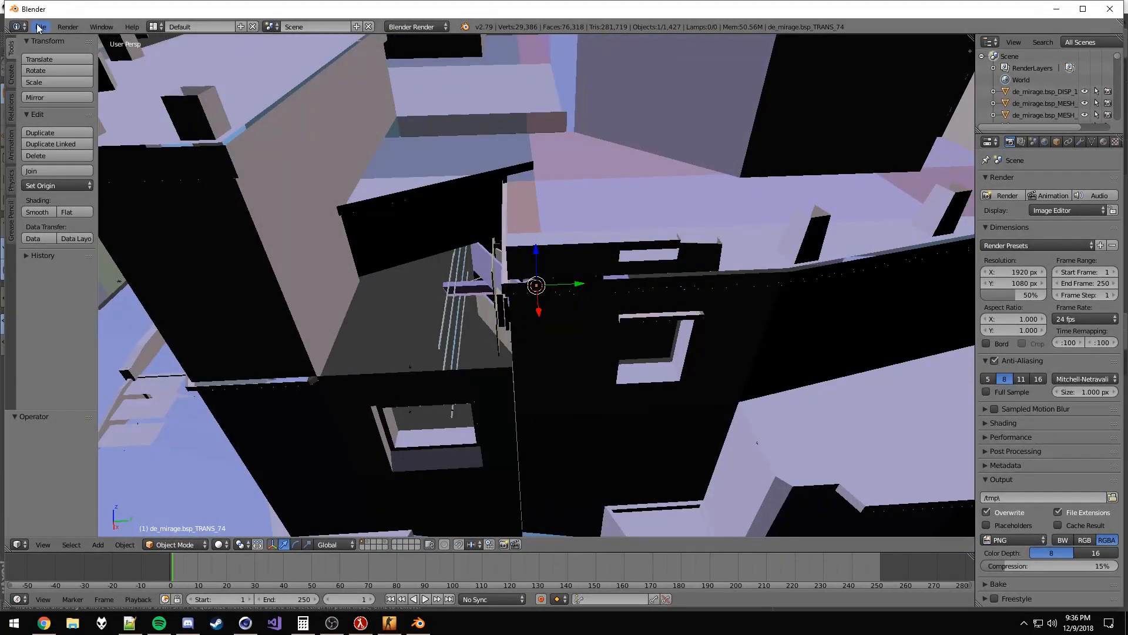
pyautogui.click(42, 26)
pyautogui.moveTo(58, 262)
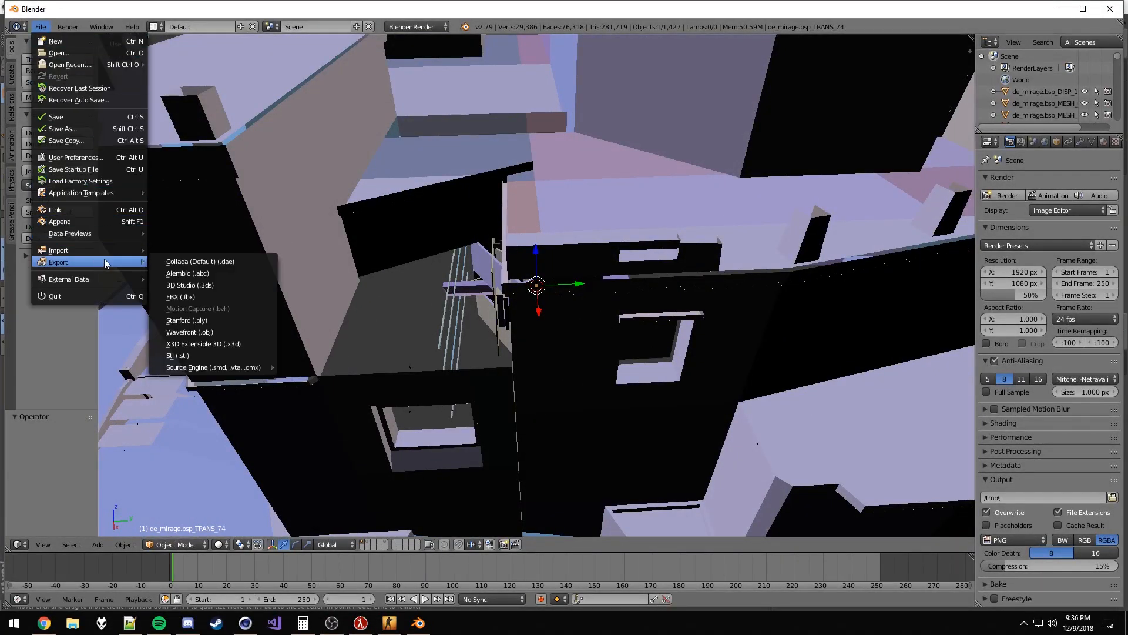
# Step: Choose Wavefront OBJ export with -X Forward as the forward axis
pyautogui.click(233, 332)
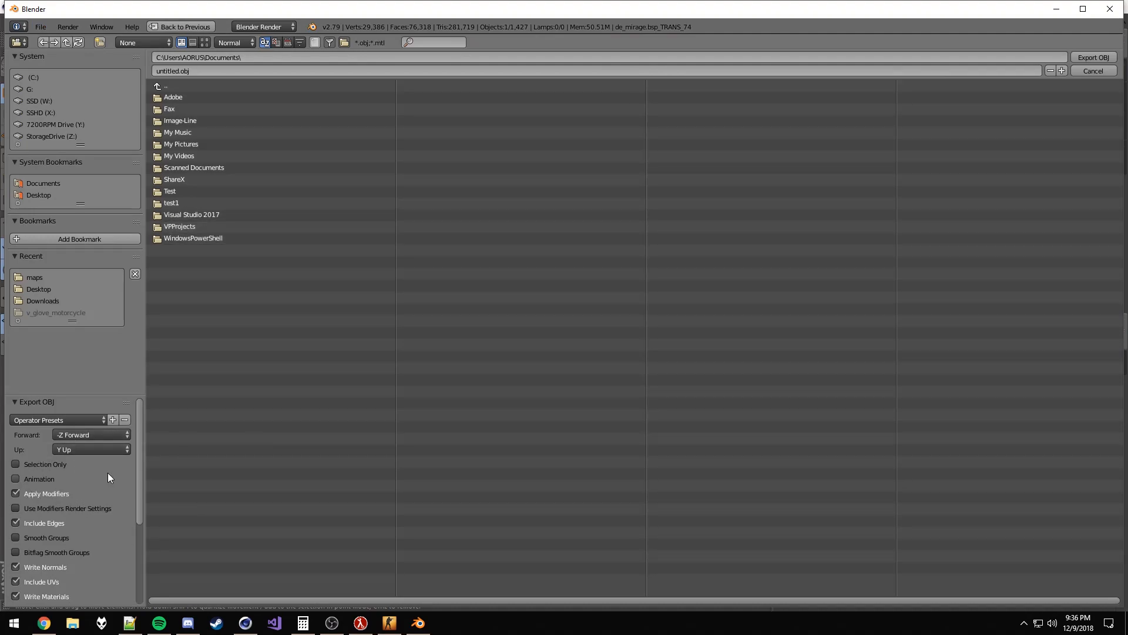
pyautogui.click(95, 435)
pyautogui.click(95, 438)
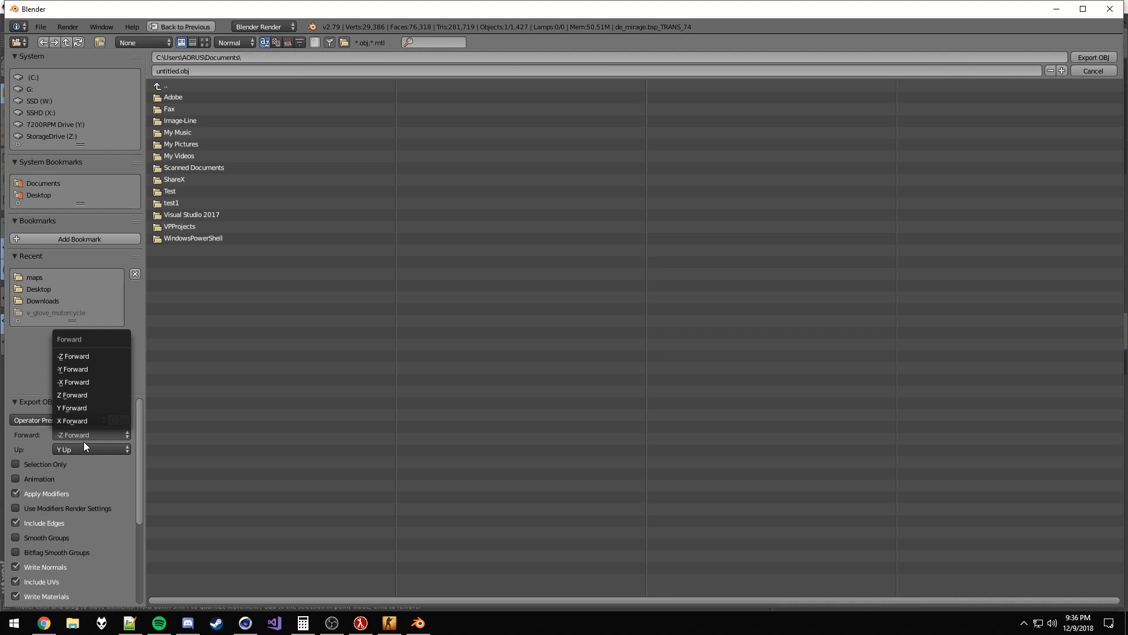
pyautogui.click(83, 442)
pyautogui.click(86, 435)
pyautogui.click(91, 382)
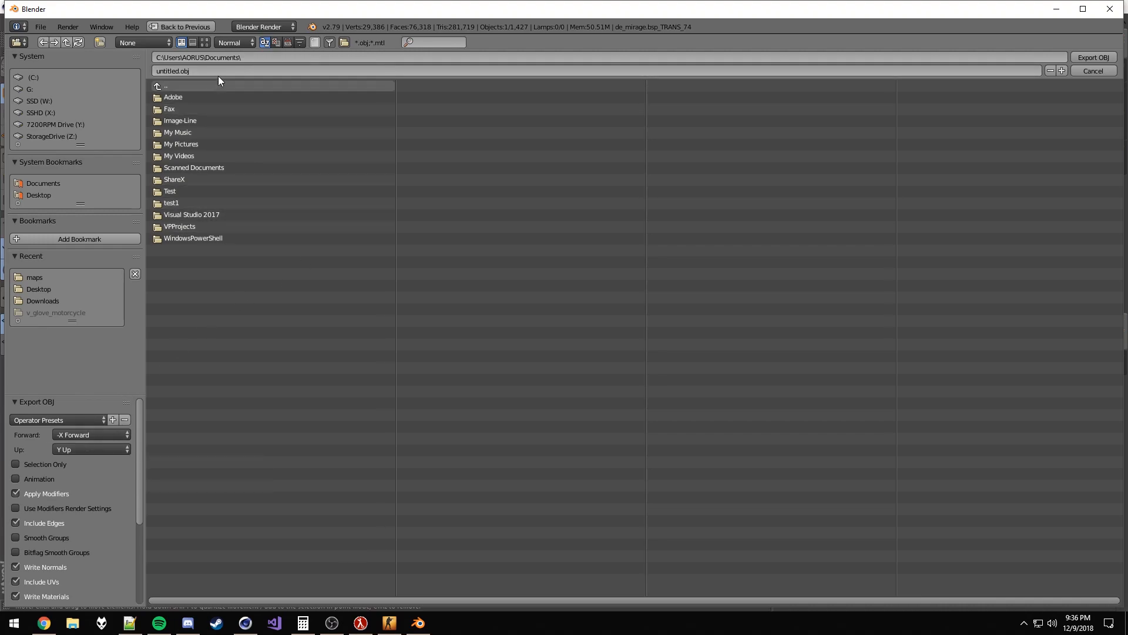
# Step: Export the map to the Desktop as mirage_ref.obj
pyautogui.click(194, 87)
pyautogui.click(191, 184)
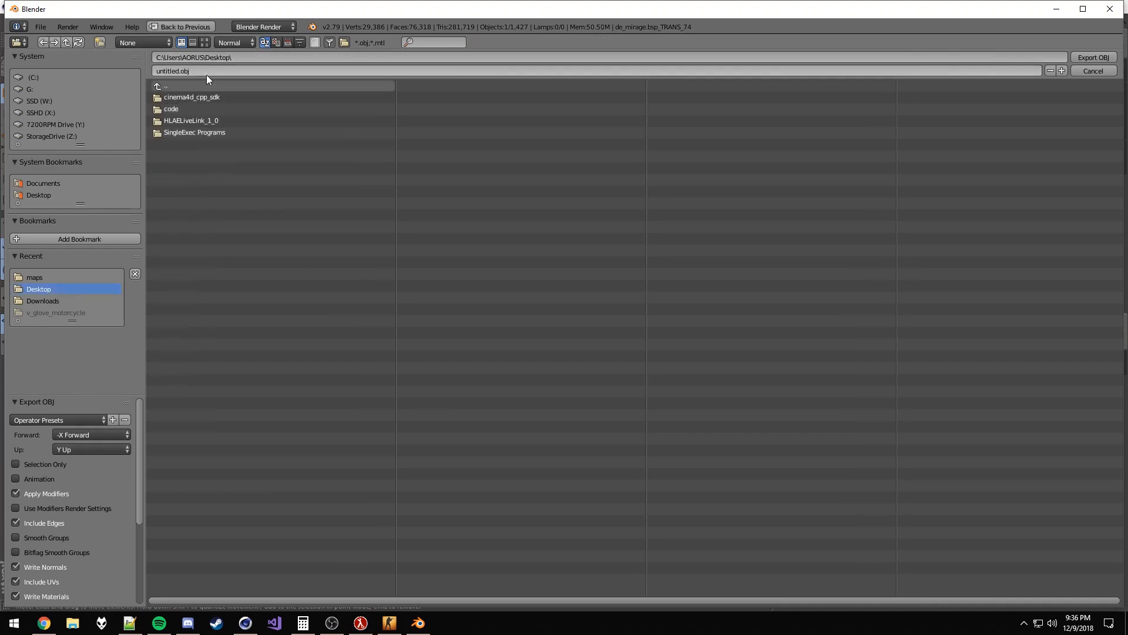
pyautogui.click(207, 73)
pyautogui.write('mirage_ref')
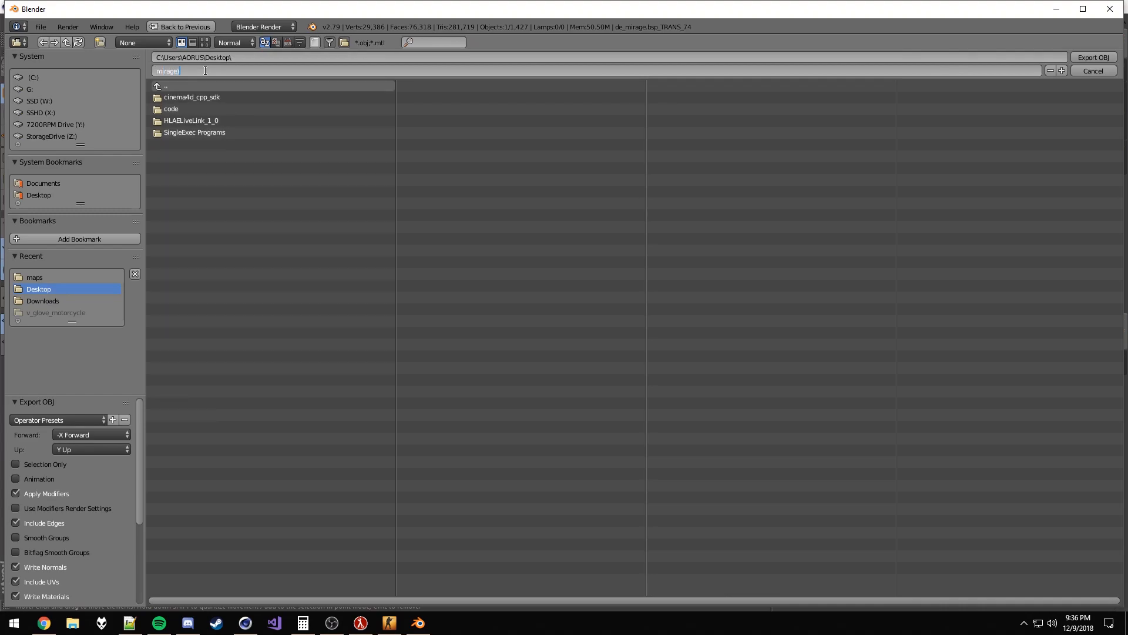
pyautogui.click(1094, 57)
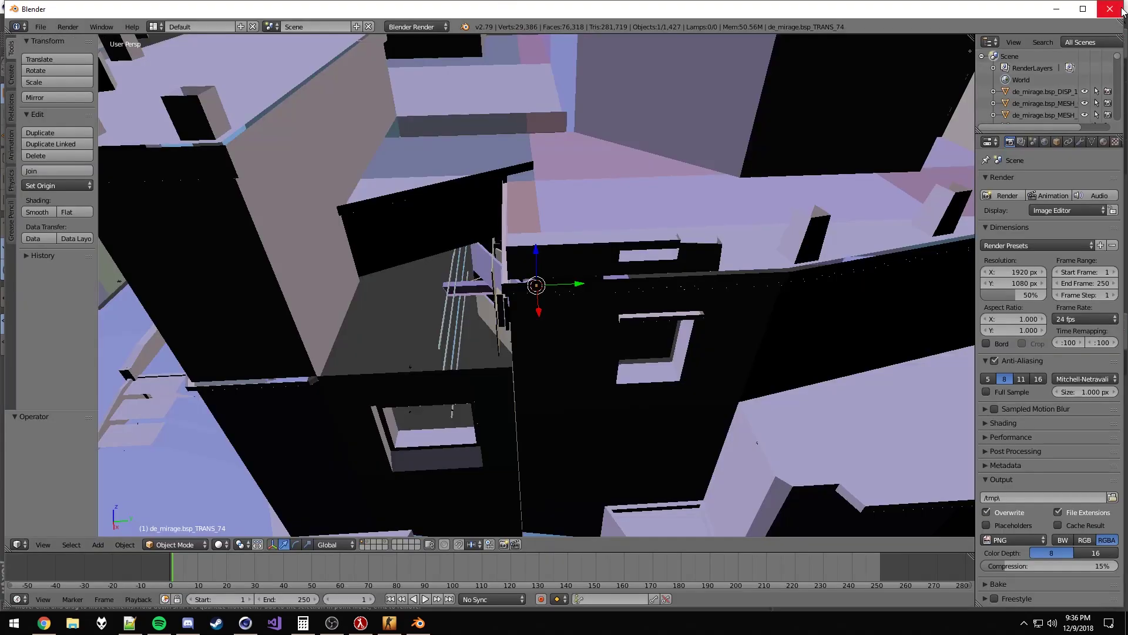
# Step: Quit Blender and open mirage_ref.obj in Cinema 4D
pyautogui.click(1109, 8)
pyautogui.click(574, 349)
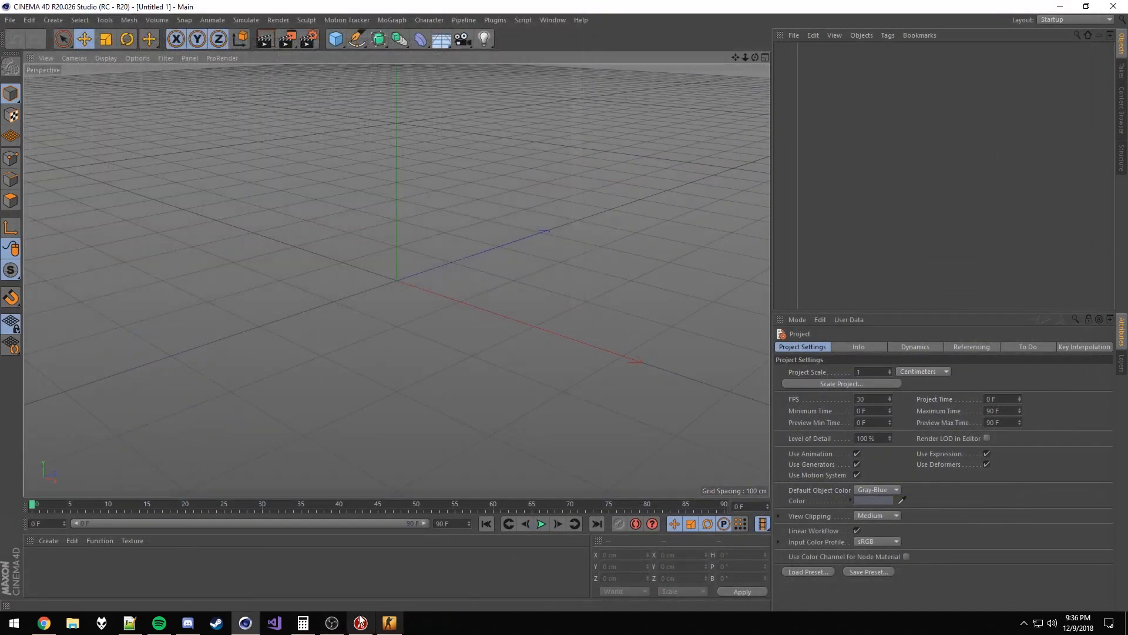
pyautogui.click(10, 20)
pyautogui.click(40, 57)
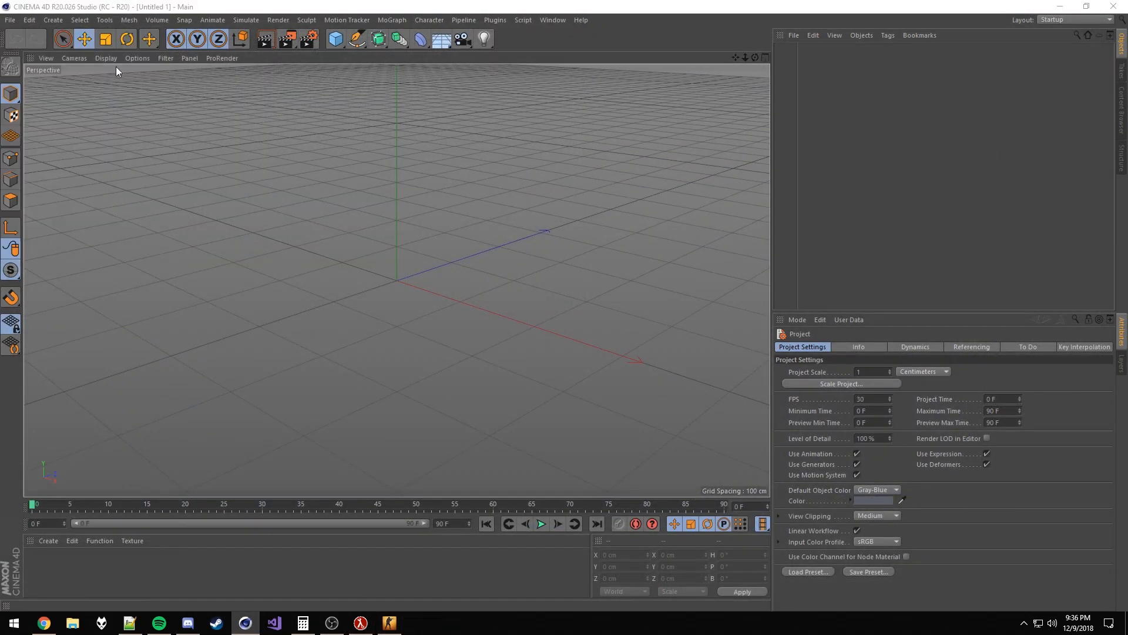
pyautogui.doubleClick(523, 113)
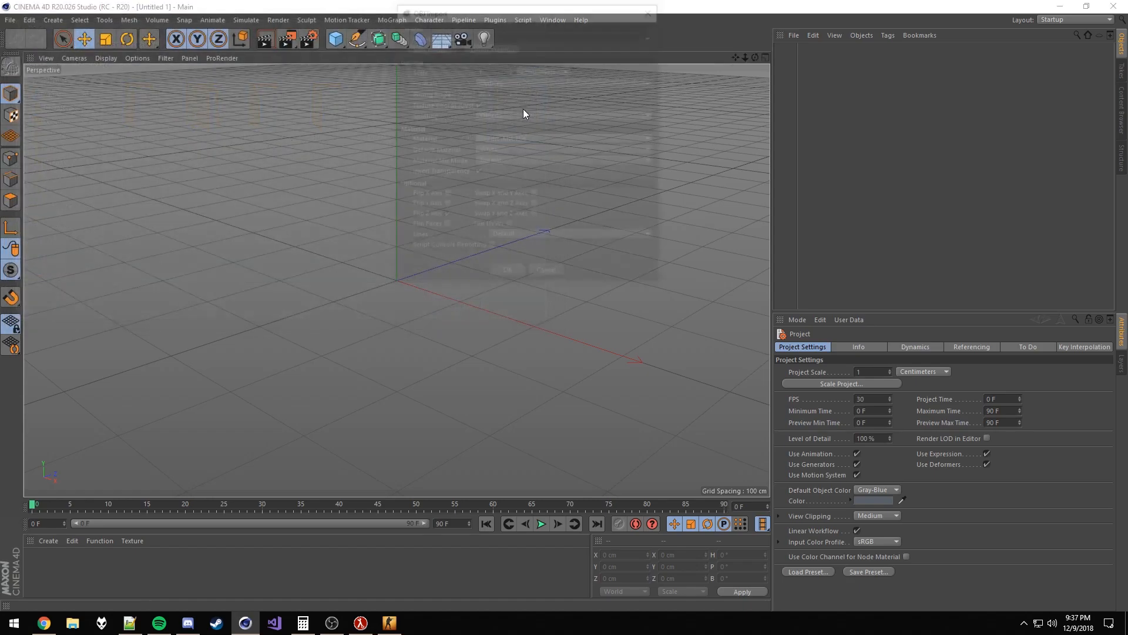
# Step: Import the OBJ with No Material and Texture Coords (UVs) unchecked
pyautogui.click(529, 138)
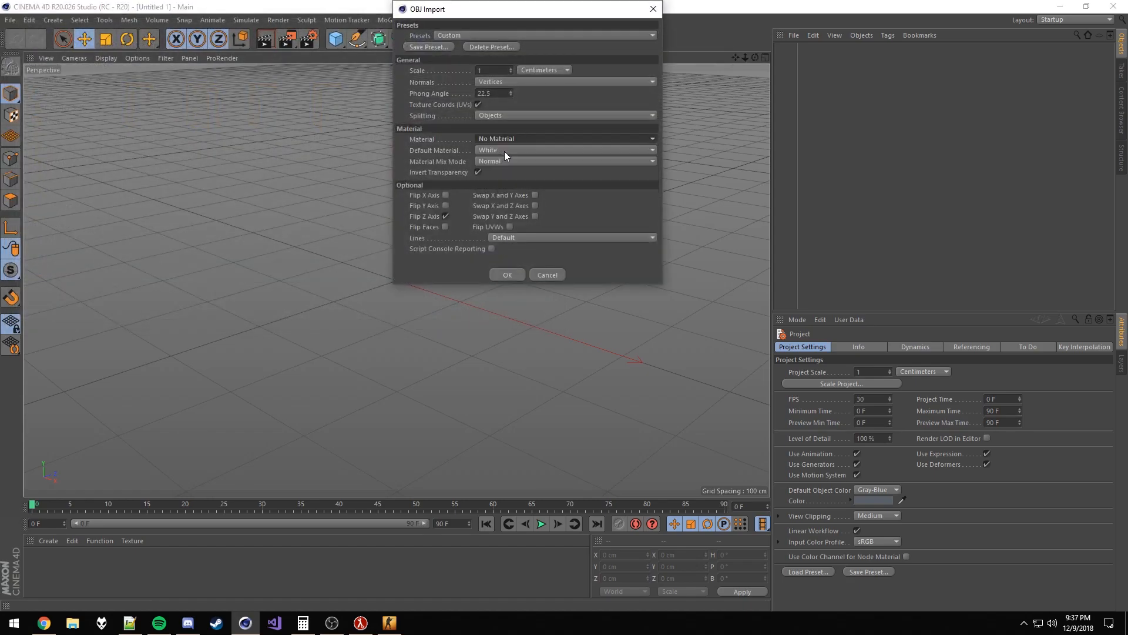
pyautogui.click(479, 104)
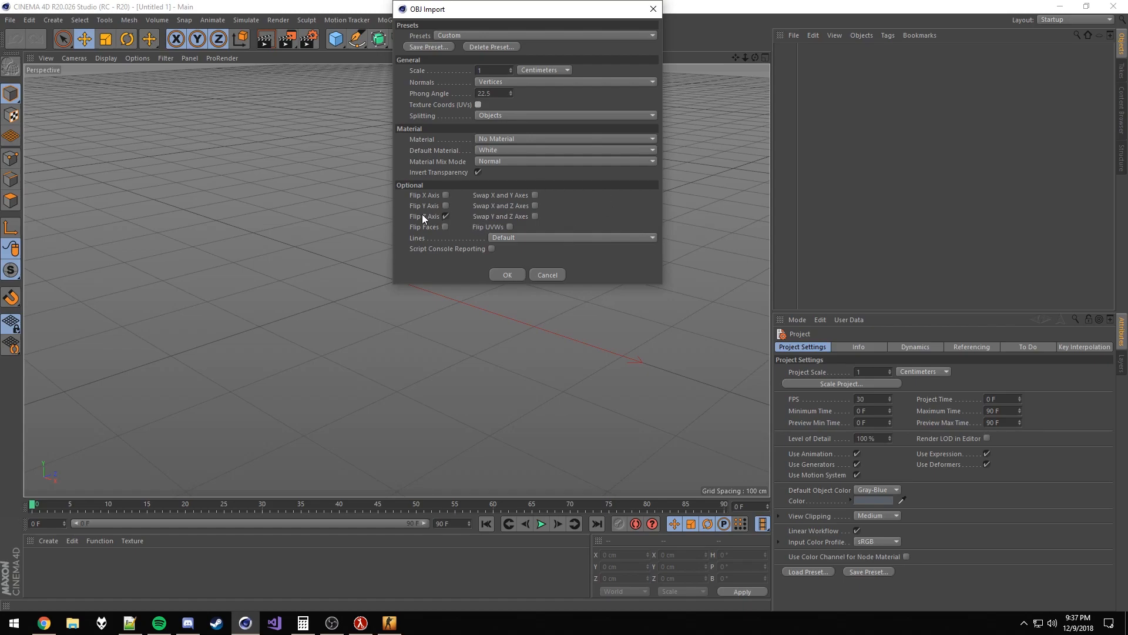
pyautogui.click(508, 274)
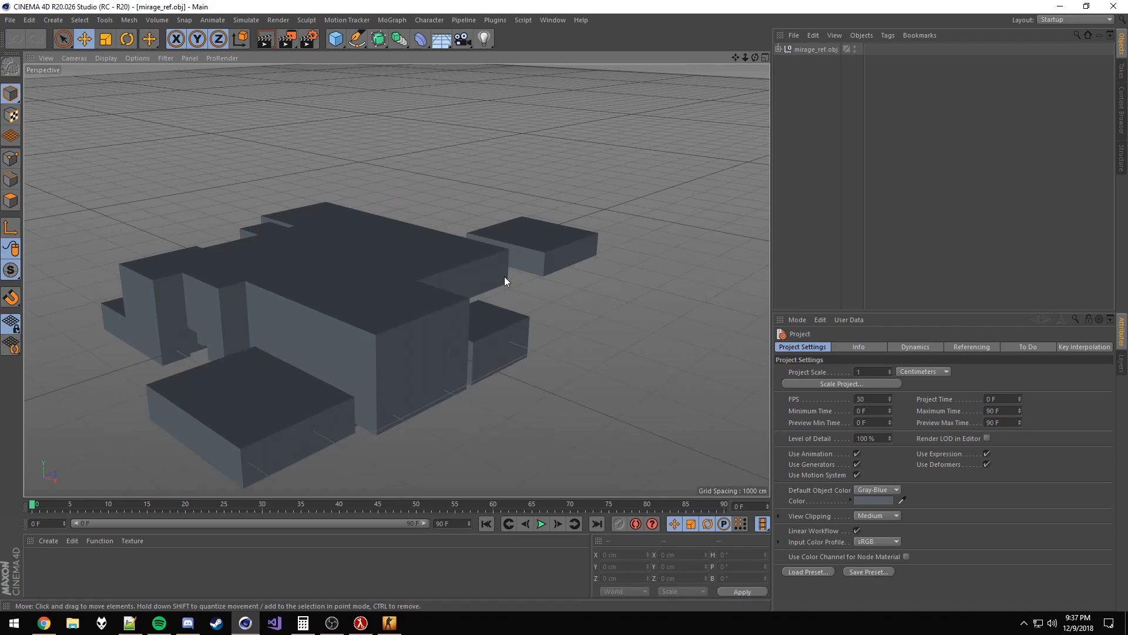
pyautogui.scroll(3, 417, 252)
pyautogui.scroll(3, 422, 244)
pyautogui.scroll(3, 422, 244)
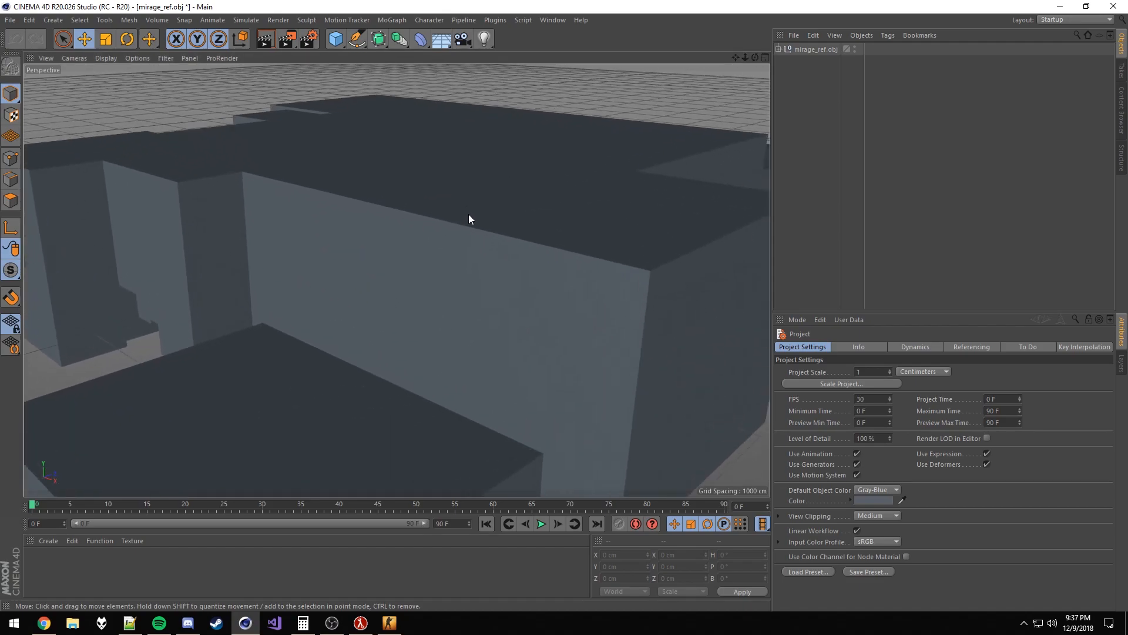
# Step: Expand mirage_ref.obj and delete the de_mirage.bsp_SKY_2 sky mesh
pyautogui.keyDown('alt'); pyautogui.moveTo(475, 218); pyautogui.dragTo(422, 240); pyautogui.keyUp('alt')
pyautogui.click(779, 50)
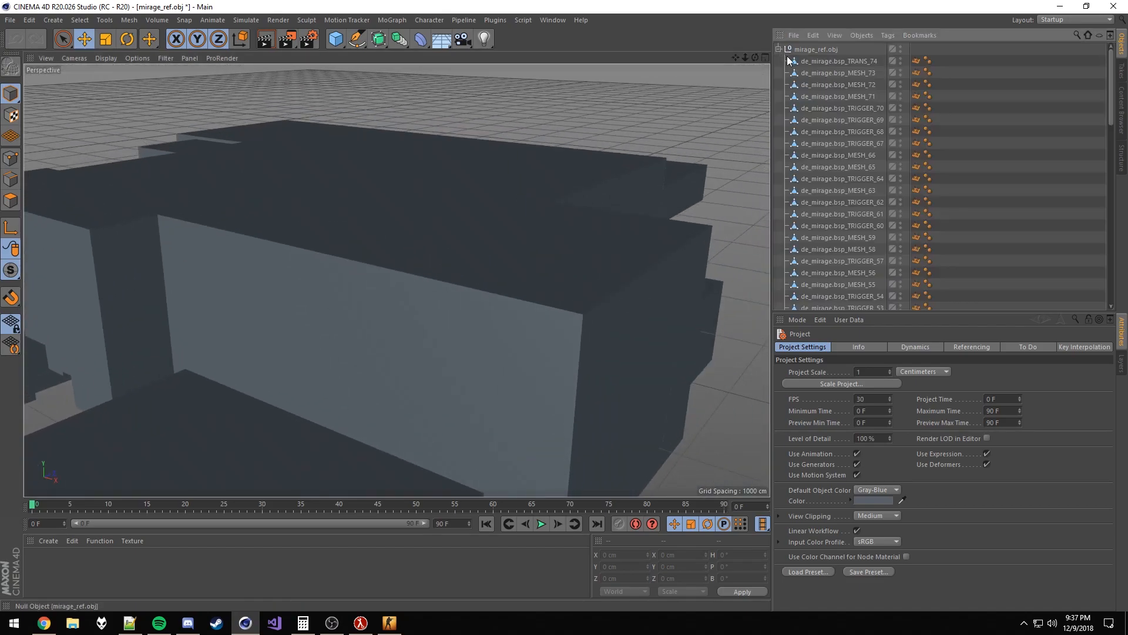
pyautogui.scroll(-5, 859, 183)
pyautogui.click(857, 280)
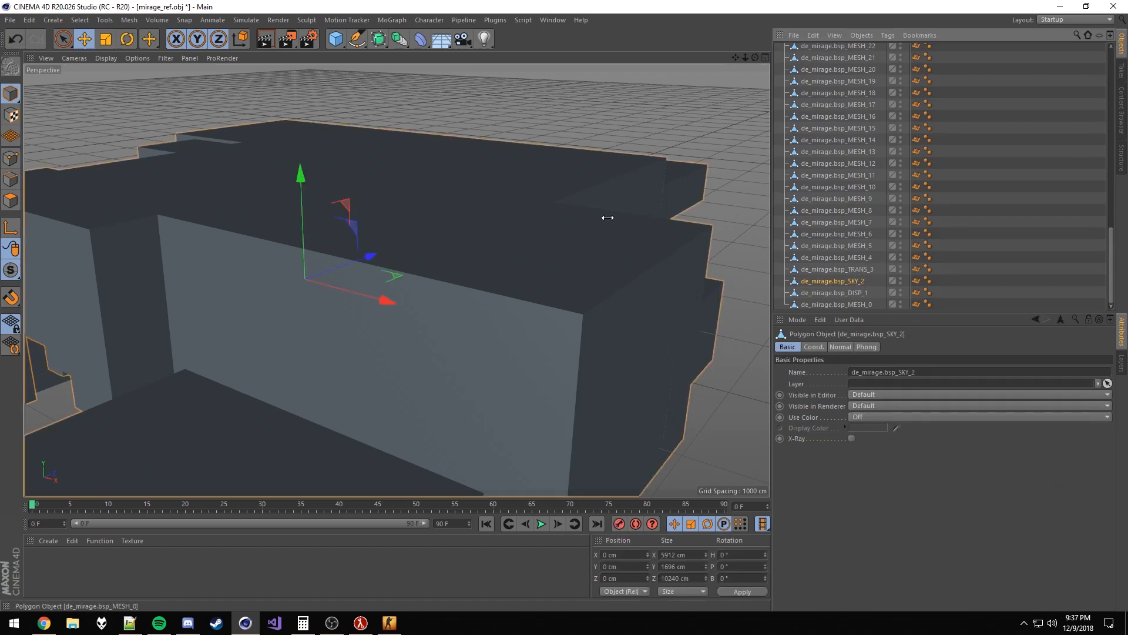
pyautogui.press('Delete')
pyautogui.moveTo(426, 346)
pyautogui.keyDown('alt'); pyautogui.mouseDown()
pyautogui.moveTo(328, 396)
pyautogui.moveTo(403, 281)
pyautogui.mouseUp(); pyautogui.keyUp('alt')
pyautogui.scroll(10, 860, 177)
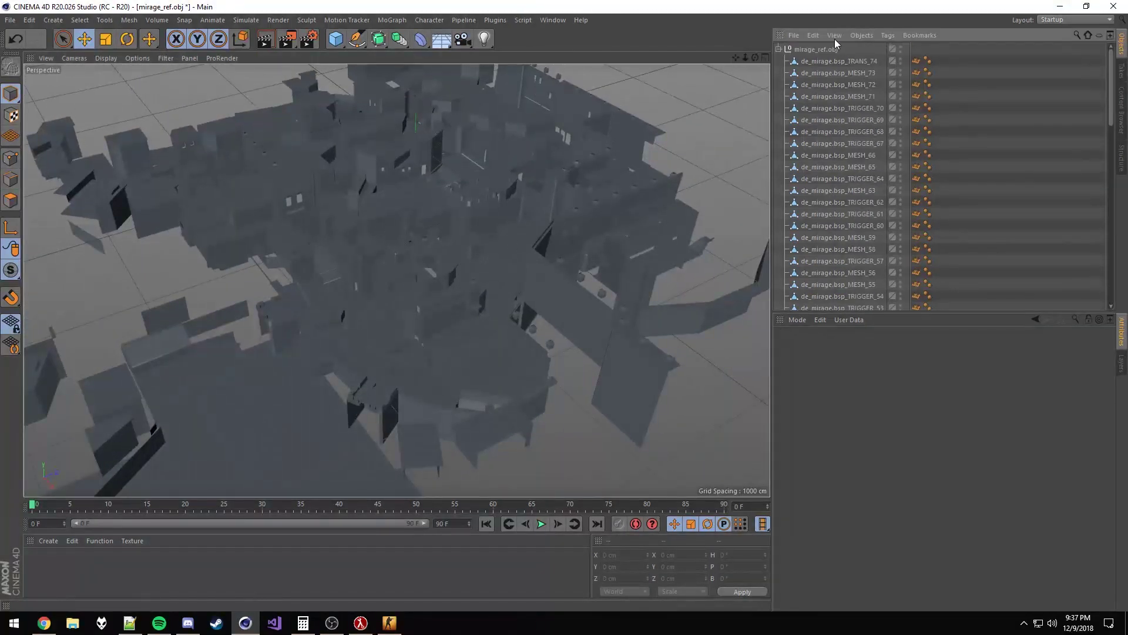
# Step: Search the Object Manager for 'trigger' and delete all TRIGGER objects
pyautogui.click(1074, 33)
pyautogui.write('trigger')
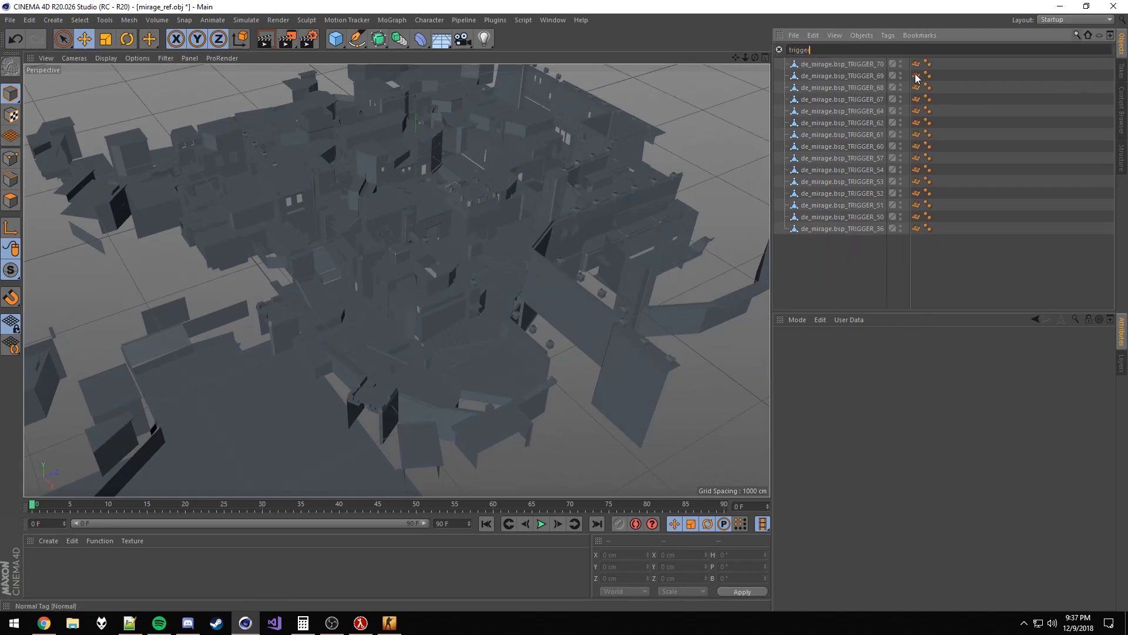
pyautogui.click(841, 63)
pyautogui.keyDown('shift'); pyautogui.click(842, 228); pyautogui.keyUp('shift')
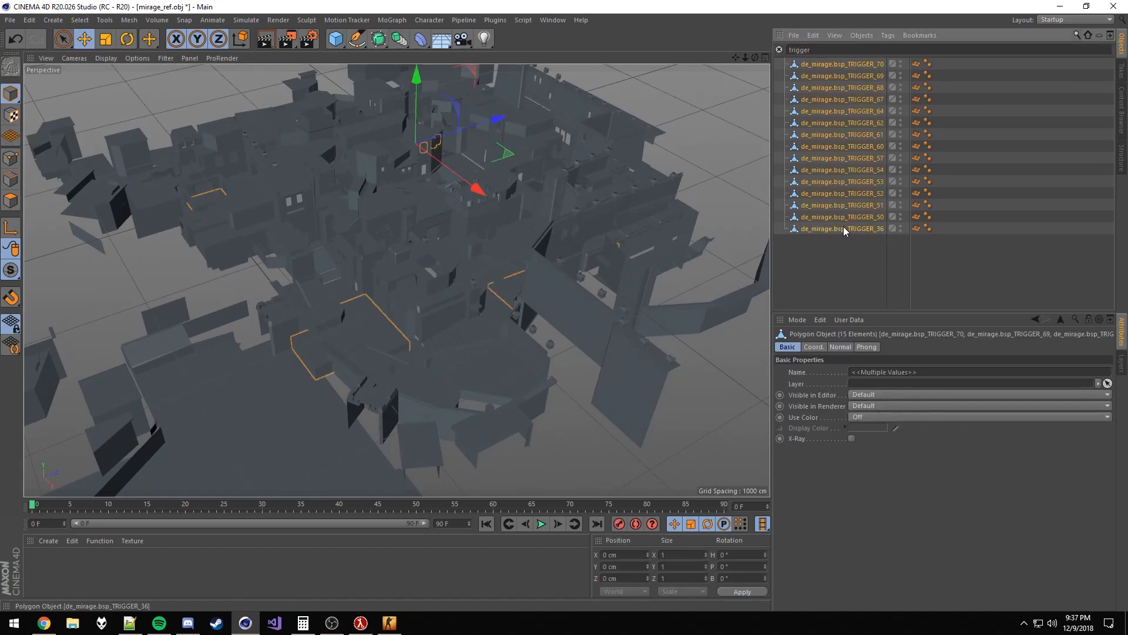
pyautogui.press('Delete')
pyautogui.moveTo(461, 266)
pyautogui.keyDown('alt'); pyautogui.mouseDown()
pyautogui.moveTo(438, 278)
pyautogui.moveTo(445, 251)
pyautogui.mouseUp(); pyautogui.keyUp('alt')
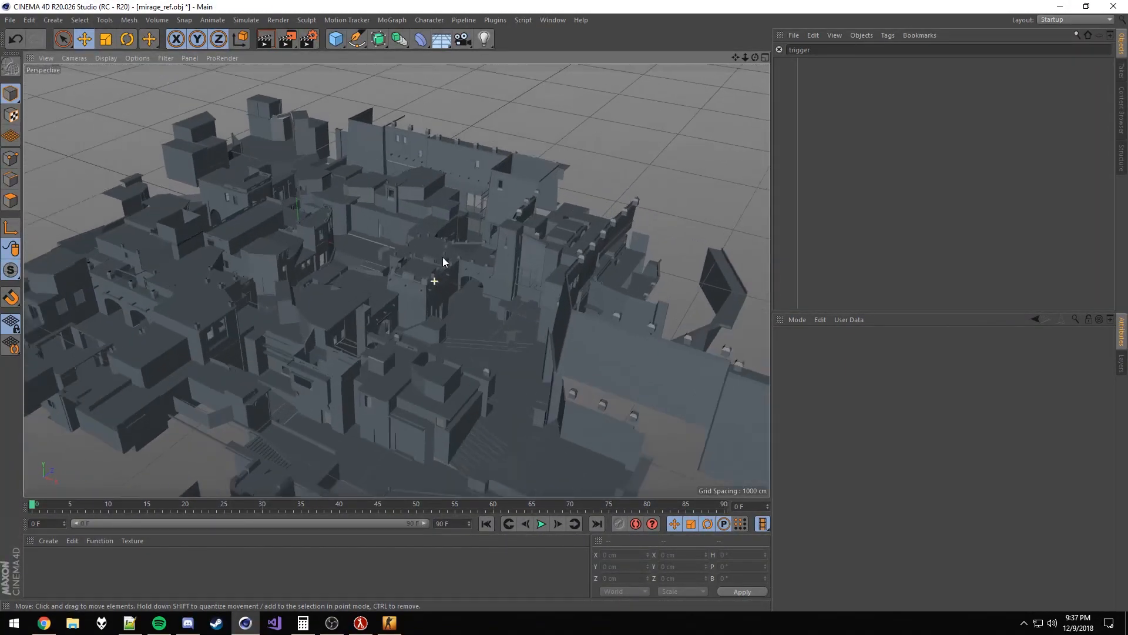
pyautogui.scroll(5, 449, 252)
pyautogui.scroll(-4, 450, 253)
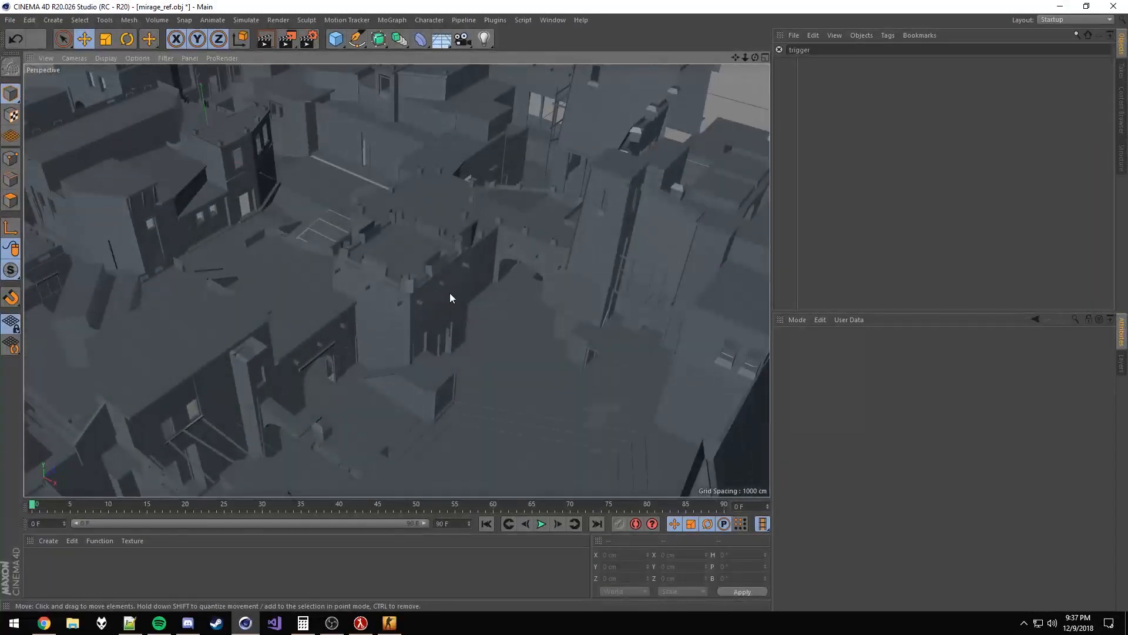
# Step: Clear the object search, add a new Camera and rename it pov
pyautogui.keyDown('alt'); pyautogui.moveTo(433, 279); pyautogui.dragTo(448, 291); pyautogui.keyUp('alt')
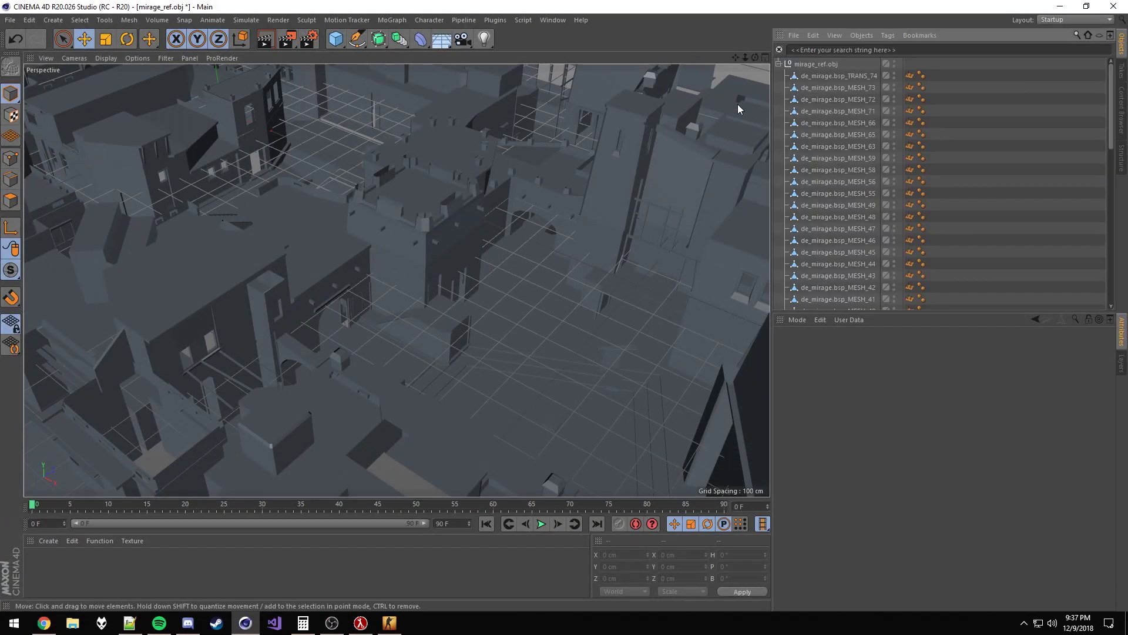
pyautogui.click(779, 49)
pyautogui.click(461, 40)
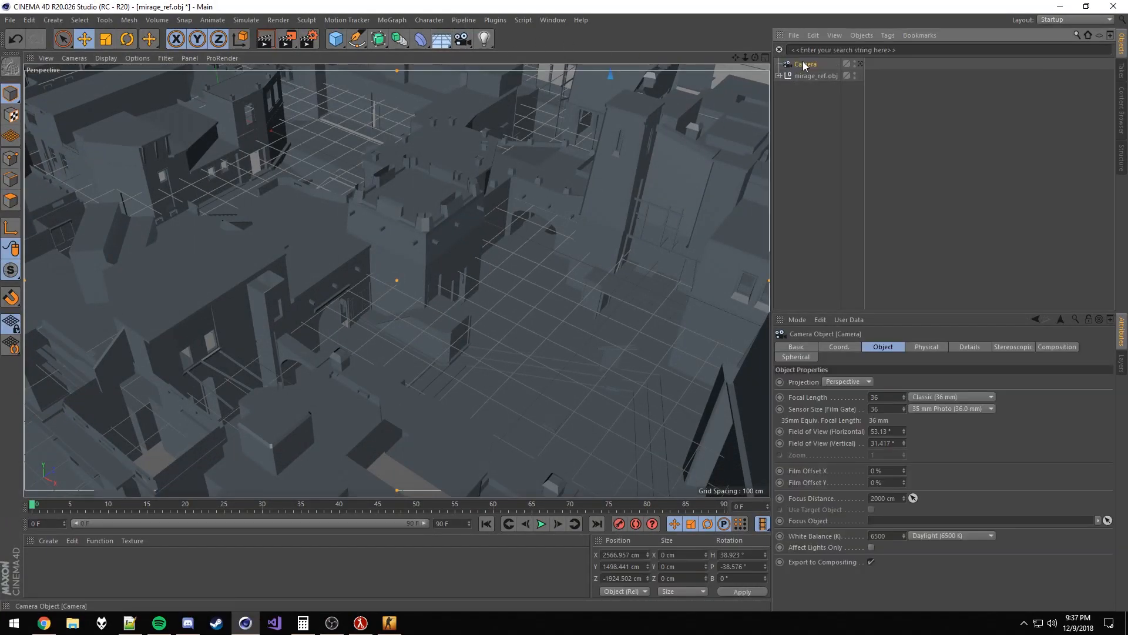
pyautogui.doubleClick(807, 64)
pyautogui.write('pov')
pyautogui.press('Return')
pyautogui.press('Return')
# Step: Launch HLAELiveLink from the Plugins menu, allow update checks and link the pov camera
pyautogui.click(495, 20)
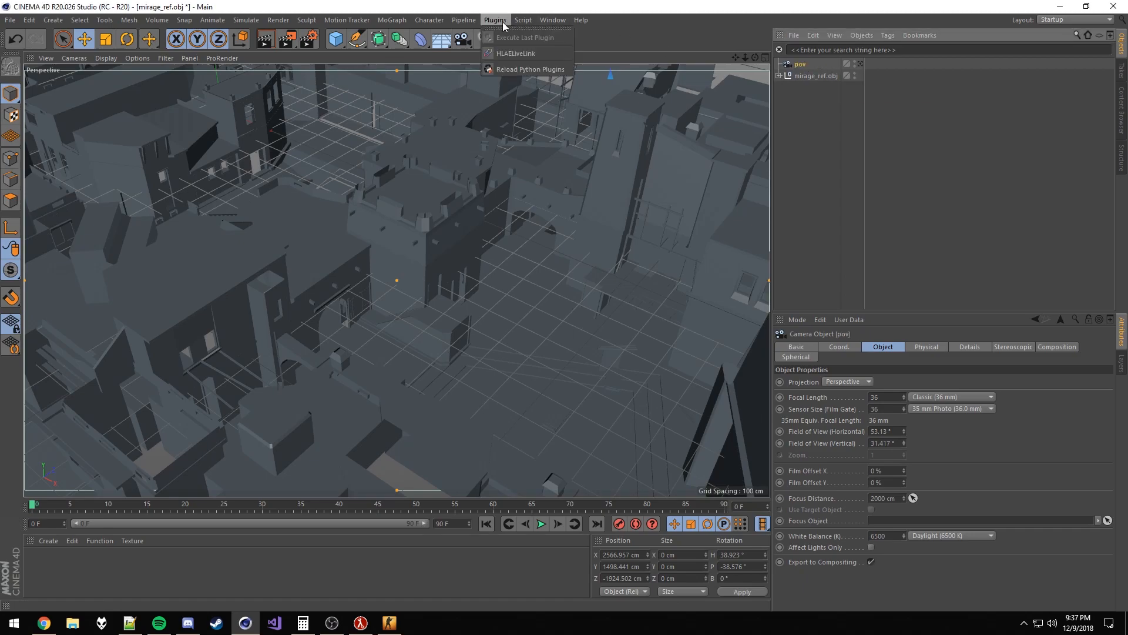
pyautogui.moveTo(523, 19)
pyautogui.click(546, 51)
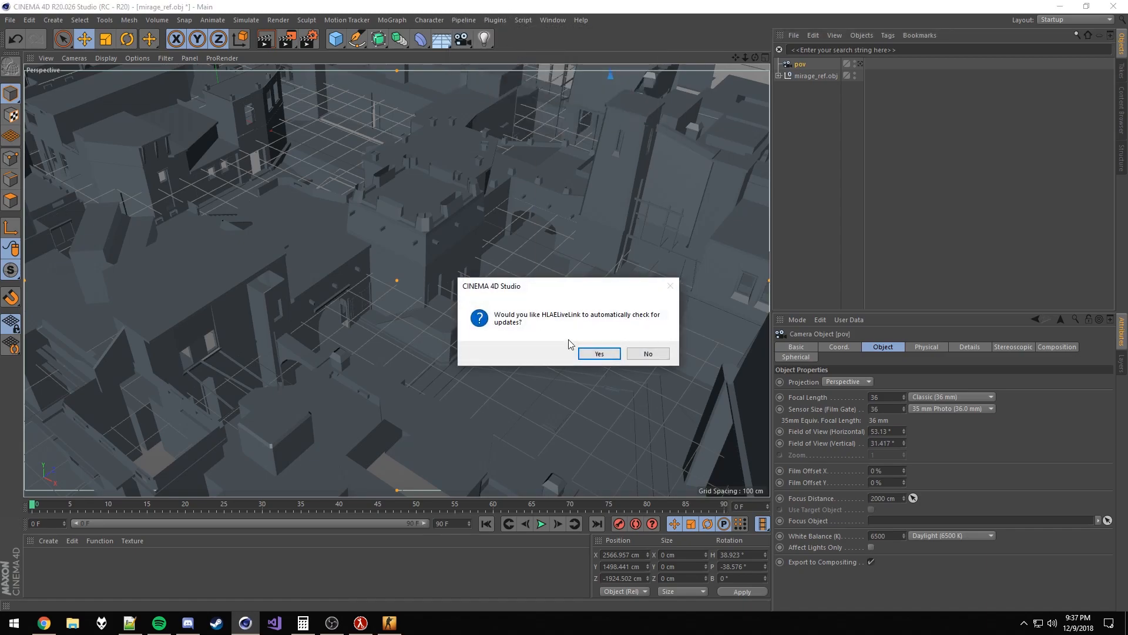
pyautogui.click(599, 353)
pyautogui.moveTo(542, 11); pyautogui.dragTo(485, 117)
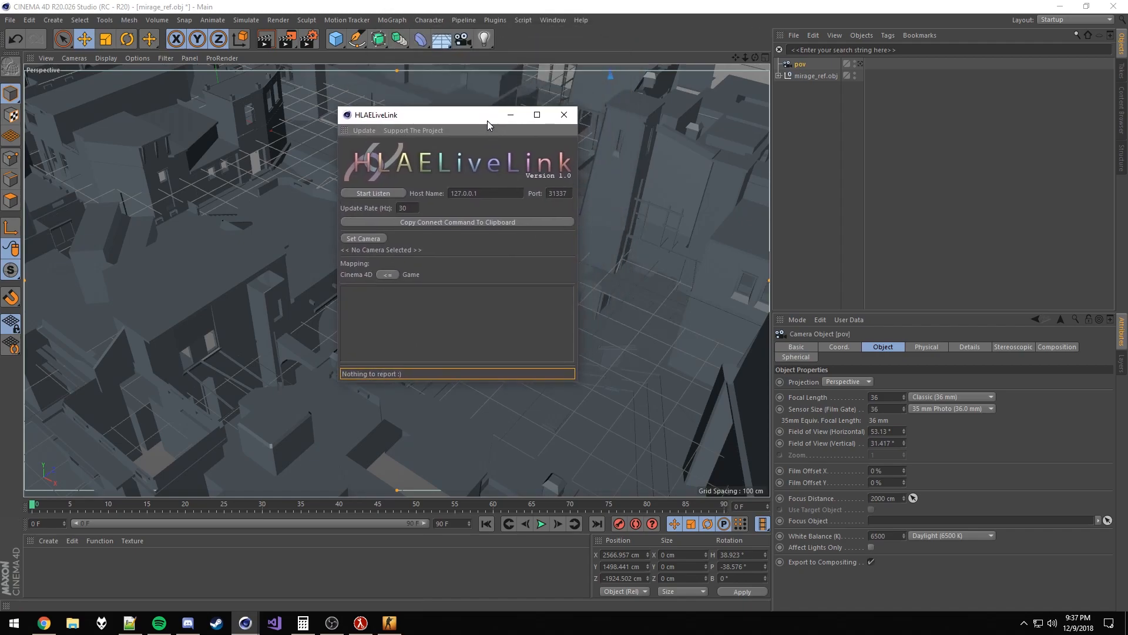
pyautogui.click(370, 238)
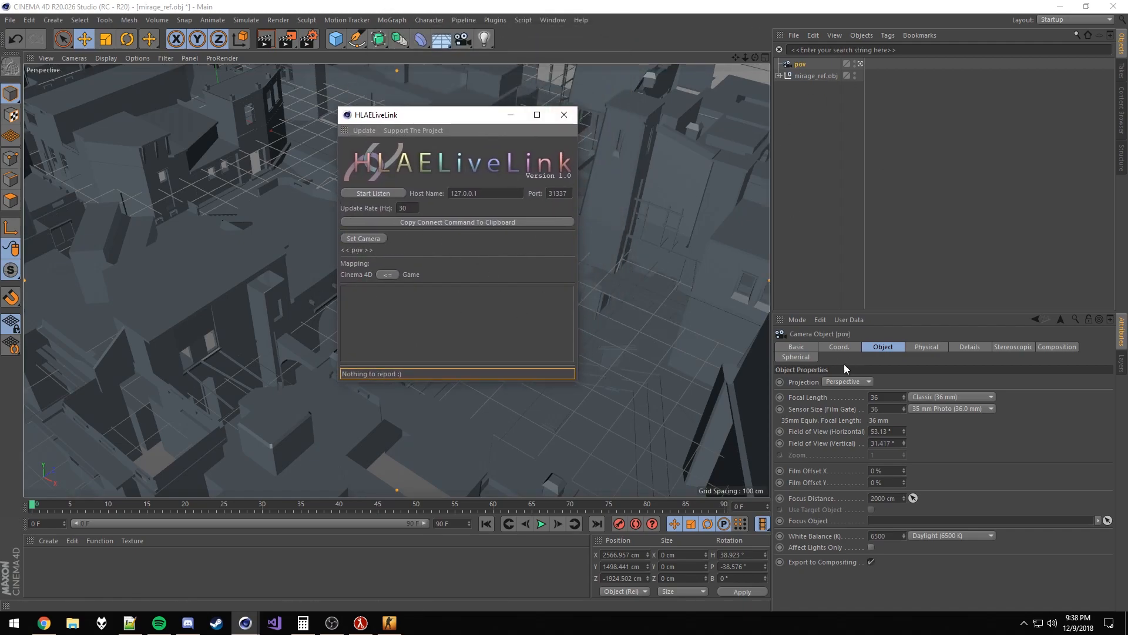
# Step: Move the pov camera to a different viewpoint over the map
pyautogui.moveTo(432, 117); pyautogui.dragTo(225, 204)
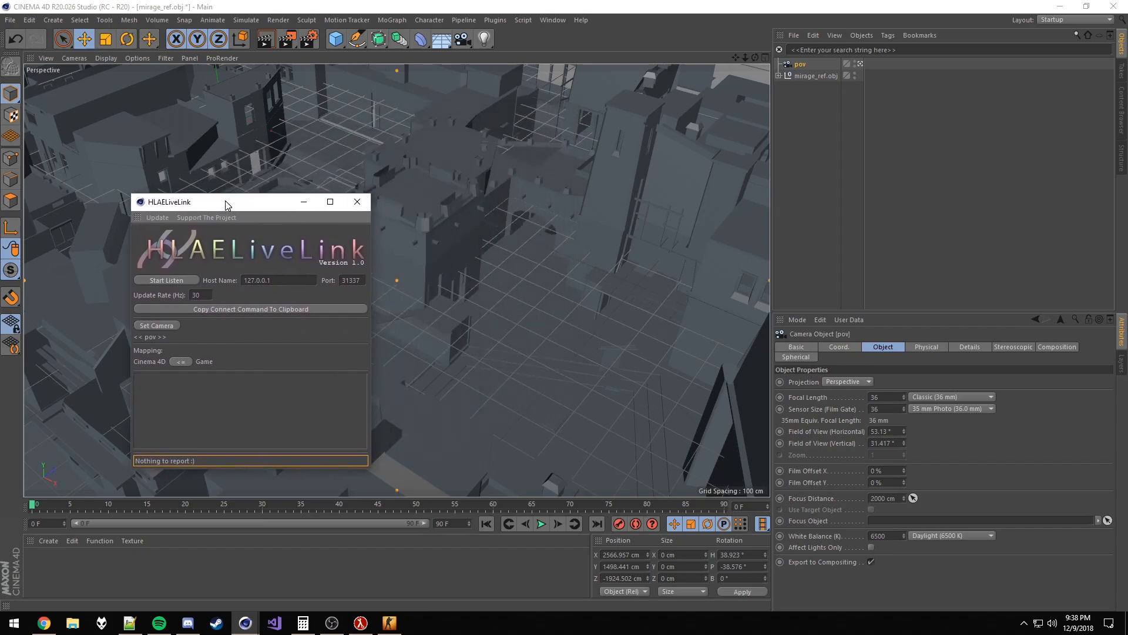
pyautogui.keyDown('alt'); pyautogui.moveTo(493, 305); pyautogui.dragTo(420, 278); pyautogui.keyUp('alt')
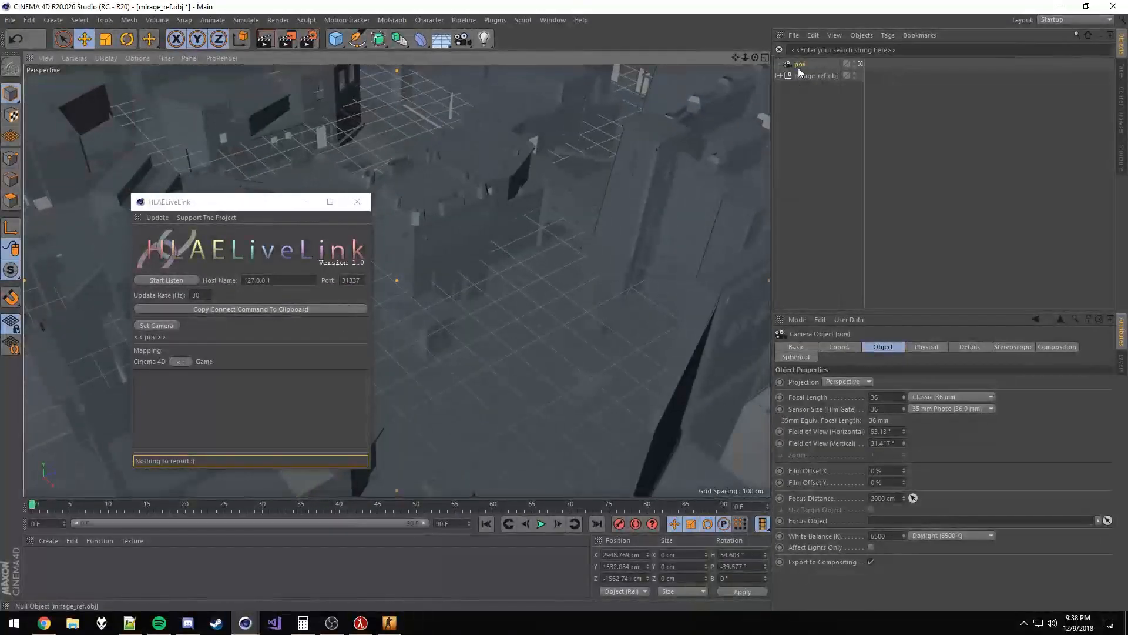
pyautogui.moveTo(510, 177)
pyautogui.keyDown('alt'); pyautogui.mouseDown()
pyautogui.moveTo(443, 231)
pyautogui.moveTo(577, 202)
pyautogui.moveTo(494, 255)
pyautogui.moveTo(474, 253)
pyautogui.moveTo(457, 212)
pyautogui.moveTo(394, 210)
pyautogui.moveTo(465, 267)
pyautogui.moveTo(399, 138)
pyautogui.moveTo(442, 216)
pyautogui.moveTo(418, 160)
pyautogui.moveTo(452, 152)
pyautogui.mouseUp(); pyautogui.keyUp('alt')
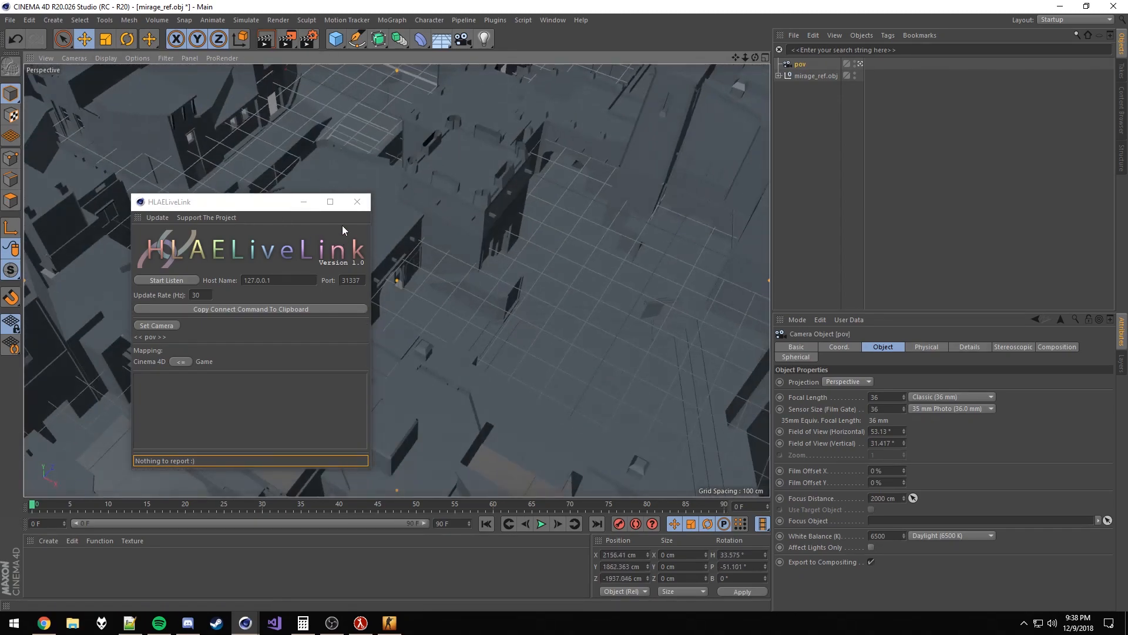
# Step: Review the HLAELiveLink update options and keep Host Name 127.0.0.1
pyautogui.moveTo(251, 201); pyautogui.dragTo(332, 171)
pyautogui.click(237, 188)
pyautogui.click(237, 188)
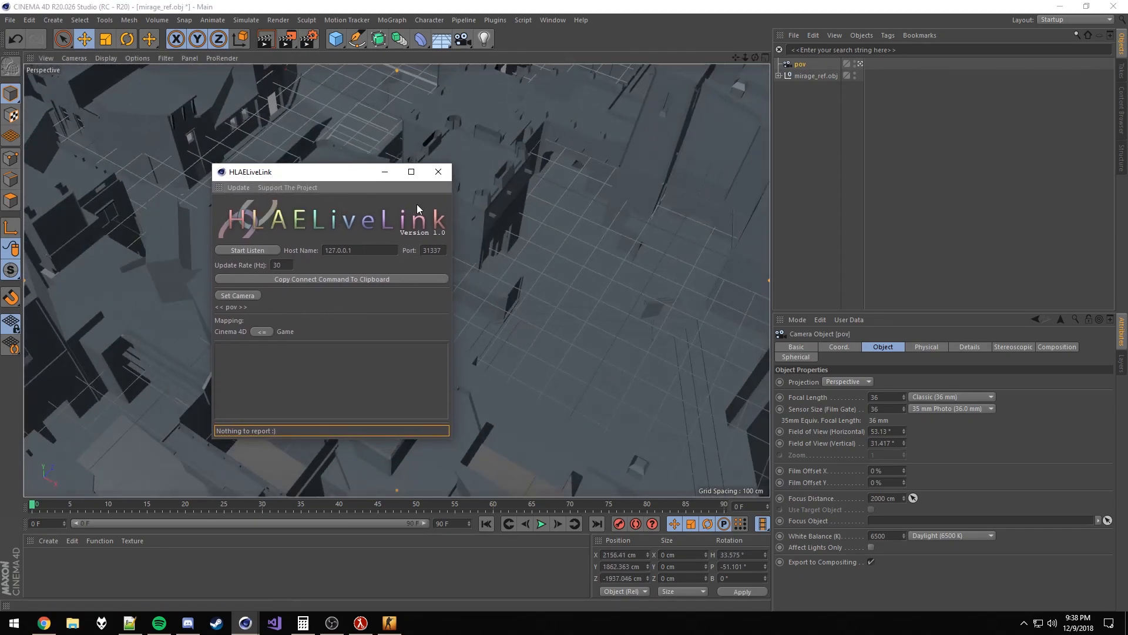
pyautogui.doubleClick(380, 251)
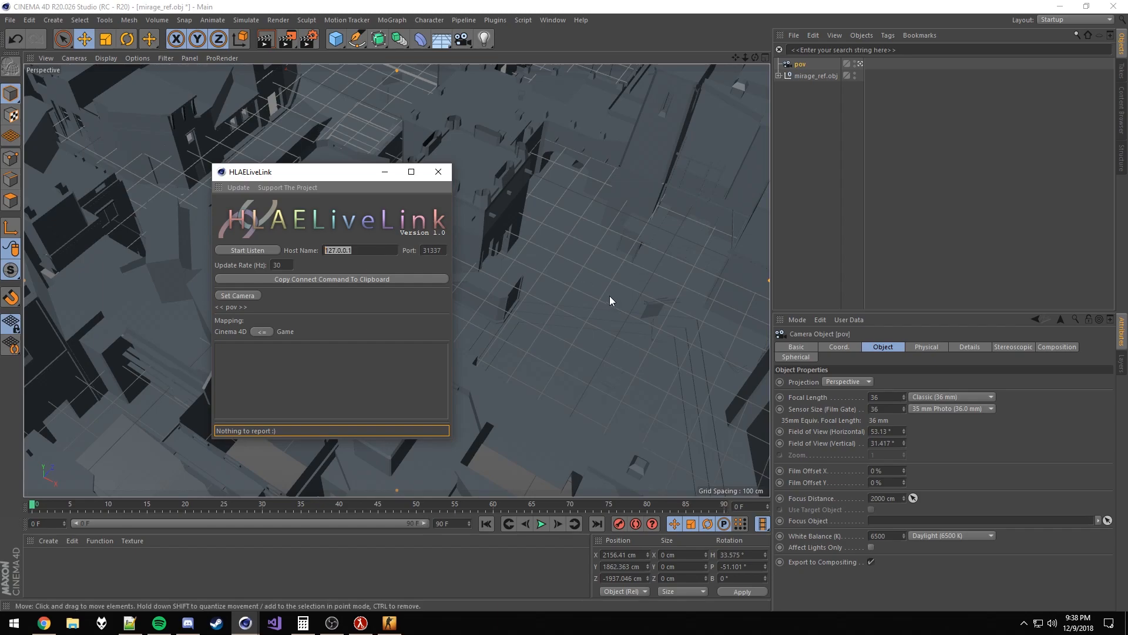
pyautogui.press('Home')
pyautogui.press('Return')
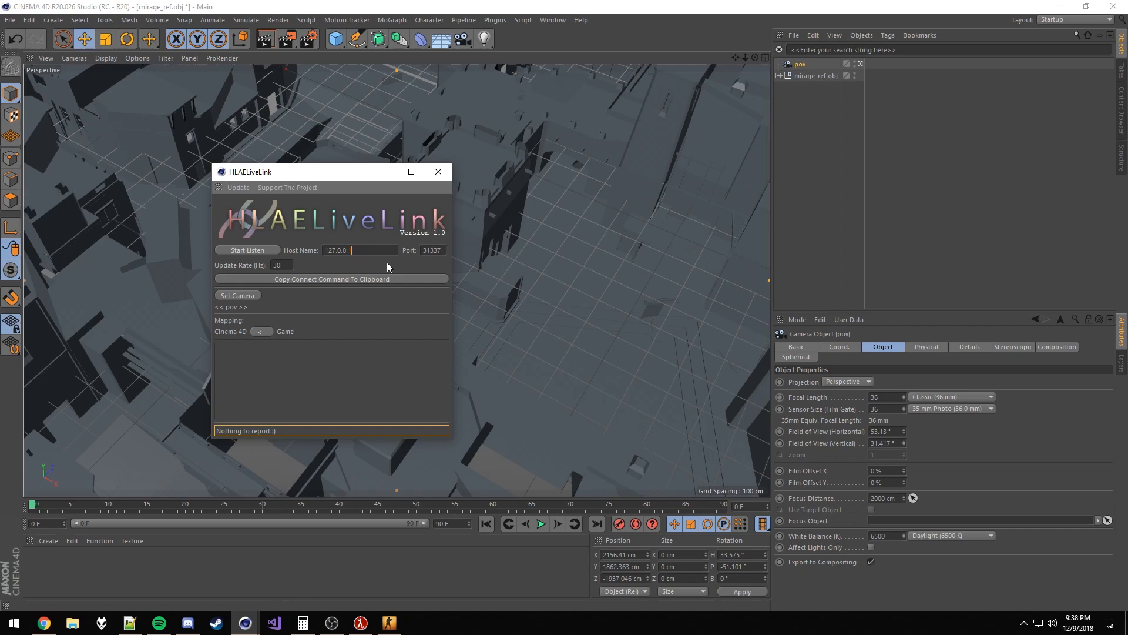
pyautogui.doubleClick(337, 249)
pyautogui.click(373, 249)
# Step: Keep Port 31337, start listening, and bring the CS:GO window forward
pyautogui.doubleClick(435, 250)
pyautogui.write('80')
pyautogui.press('BackSpace')
pyautogui.press('BackSpace')
pyautogui.write('443')
pyautogui.write('31337')
pyautogui.click(259, 249)
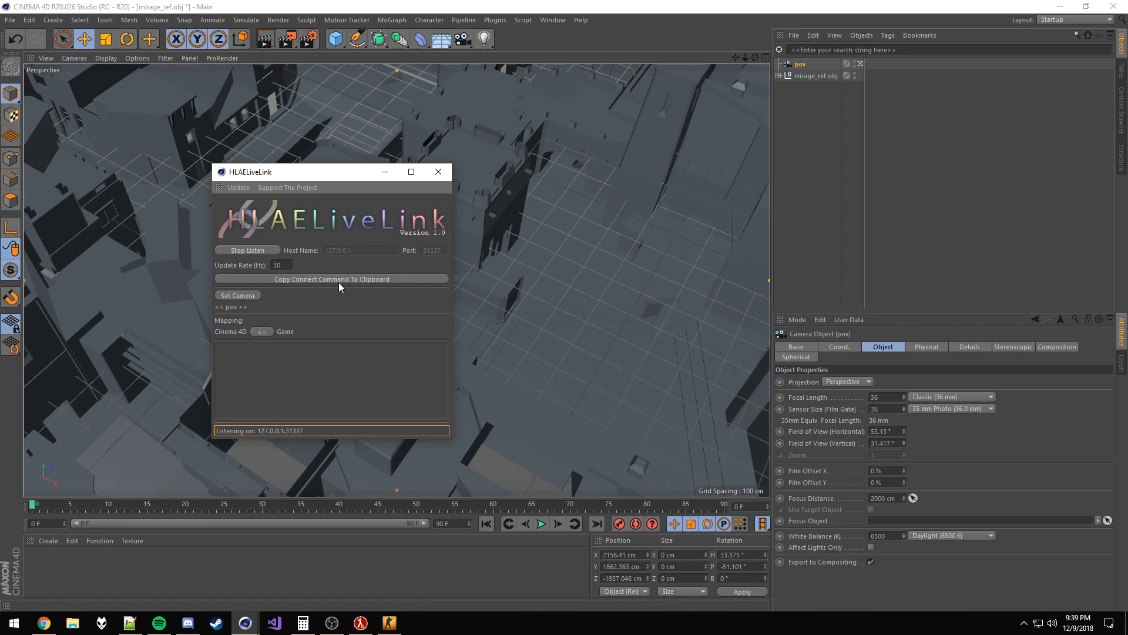
pyautogui.click(388, 623)
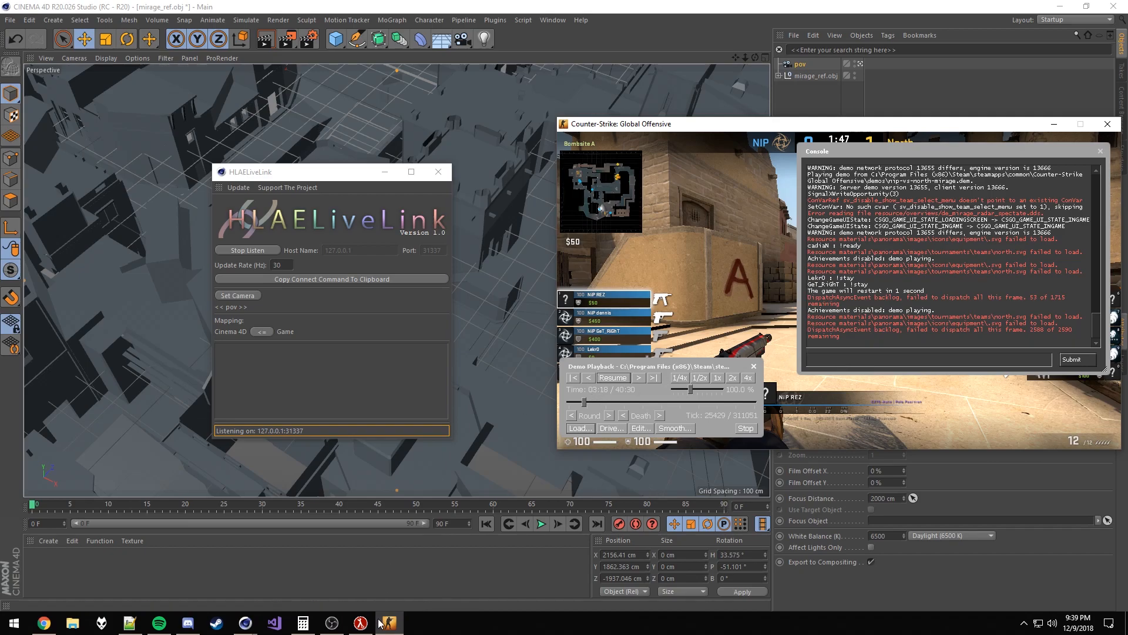
# Step: Dismiss the HLAE launcher and run the pasted mirv_pgl connect command in the CS:GO console, connecting Client 0
pyautogui.click(361, 623)
pyautogui.click(237, 193)
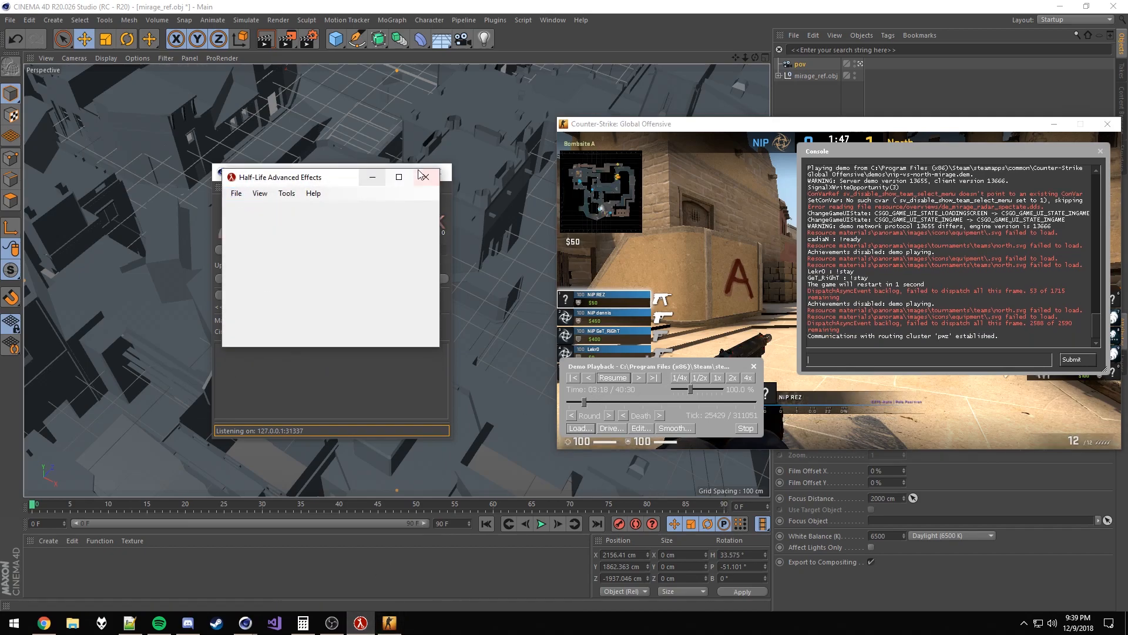
pyautogui.click(372, 177)
pyautogui.write('mirv_pgl url "ws://127.0.0.1:31337";mirv_pgl start')
pyautogui.press('Return')
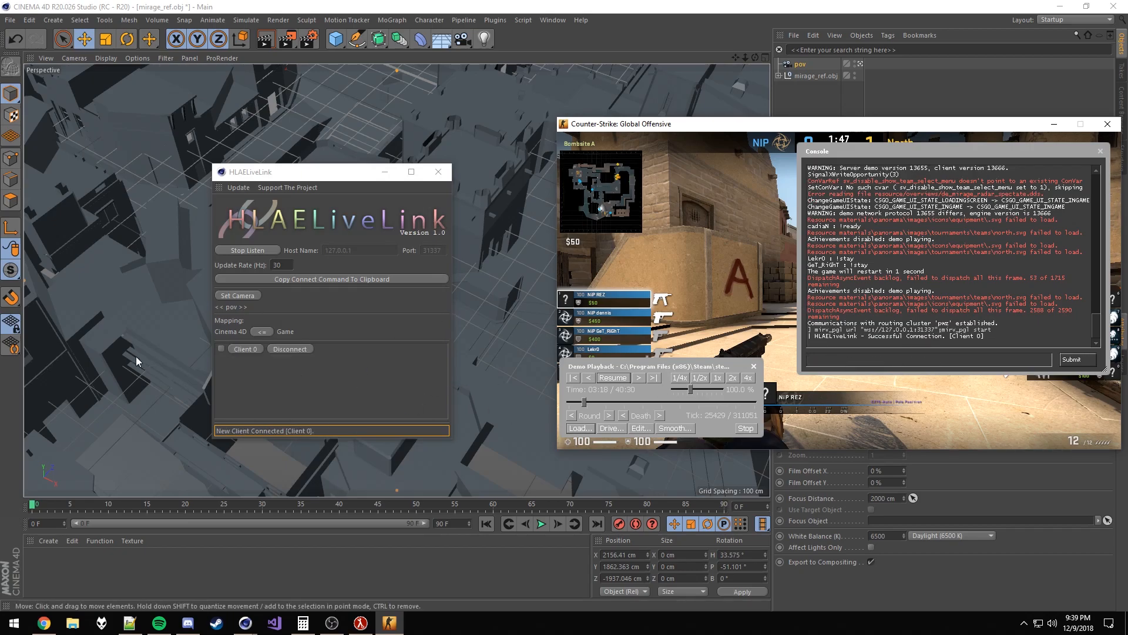
# Step: Rename Client 0 to MyComputer in the HLAELiveLink window
pyautogui.doubleClick(255, 349)
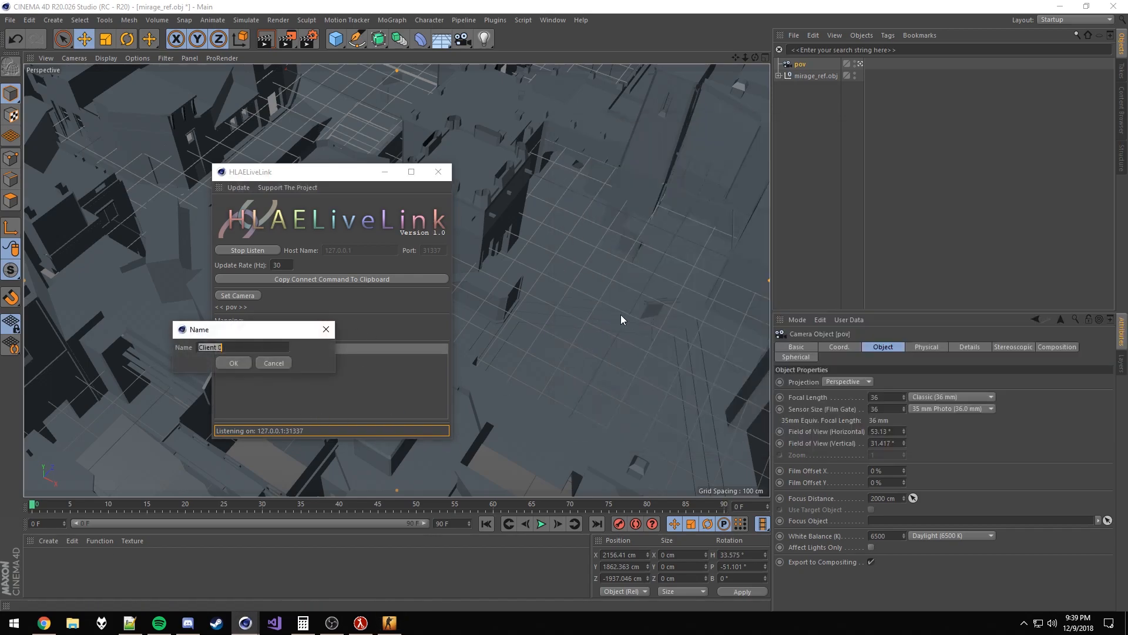
pyautogui.write('MyComputer')
pyautogui.press('Return')
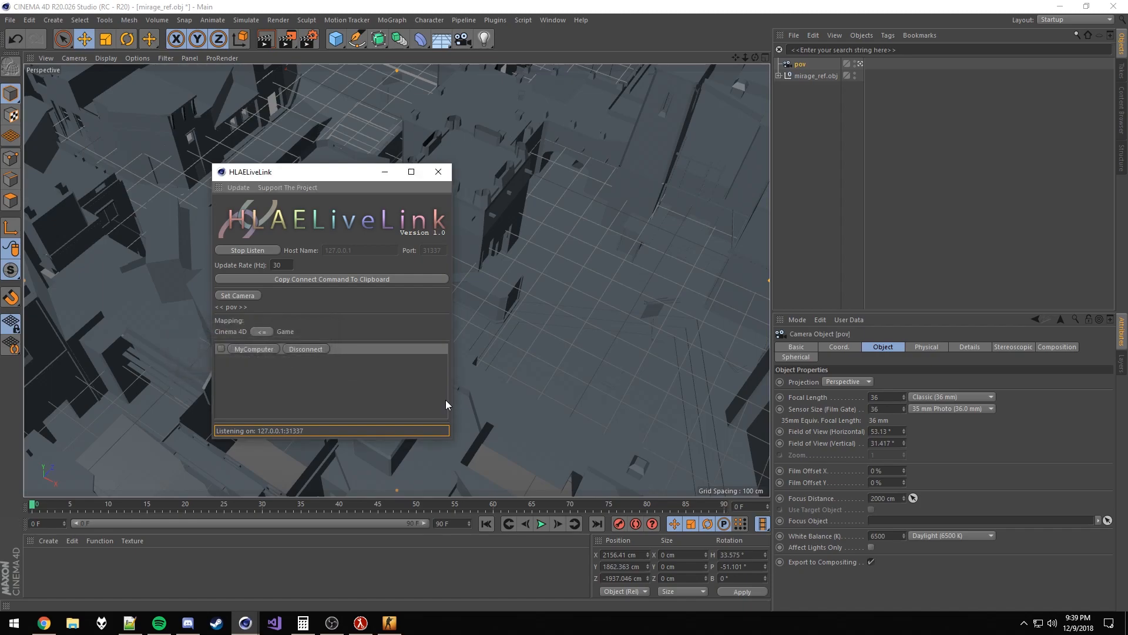
pyautogui.hotkey('alt', 'Tab')
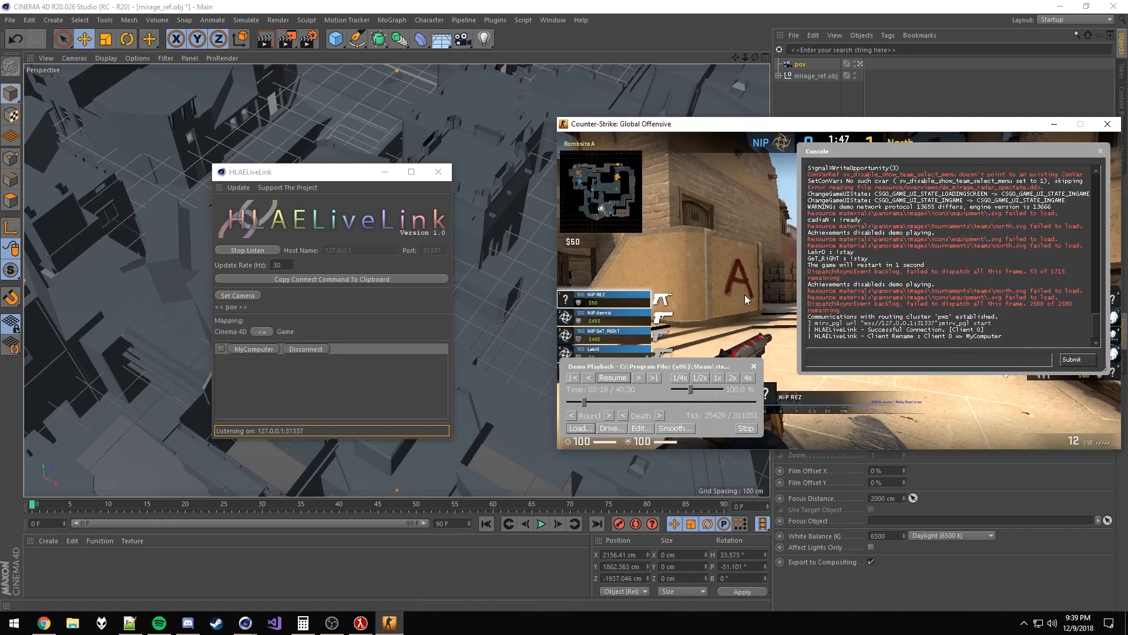
pyautogui.moveTo(346, 173); pyautogui.dragTo(404, 181)
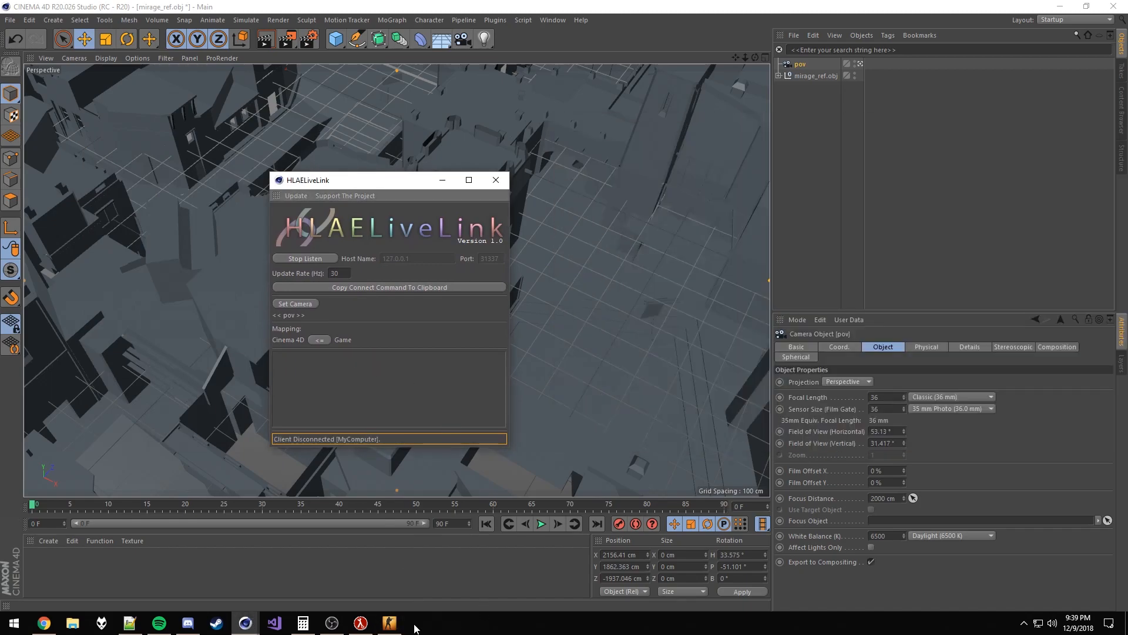
# Step: Rerun the connect command in the CS:GO console and rename the new Client 1 to Hello
pyautogui.click(389, 623)
pyautogui.press('Up')
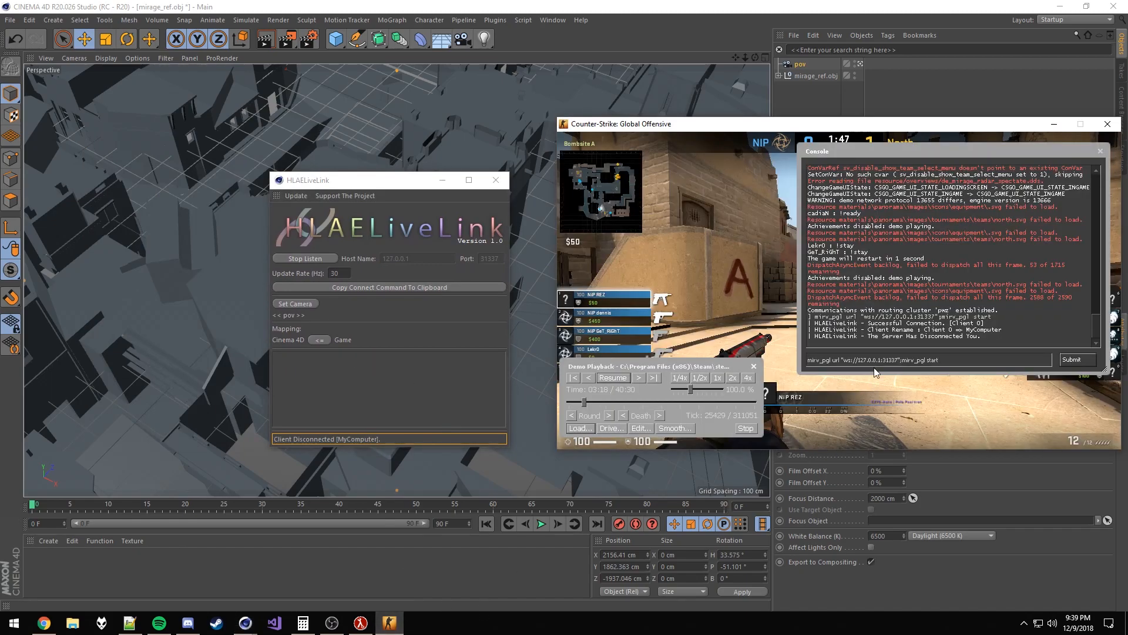
pyautogui.press('Return')
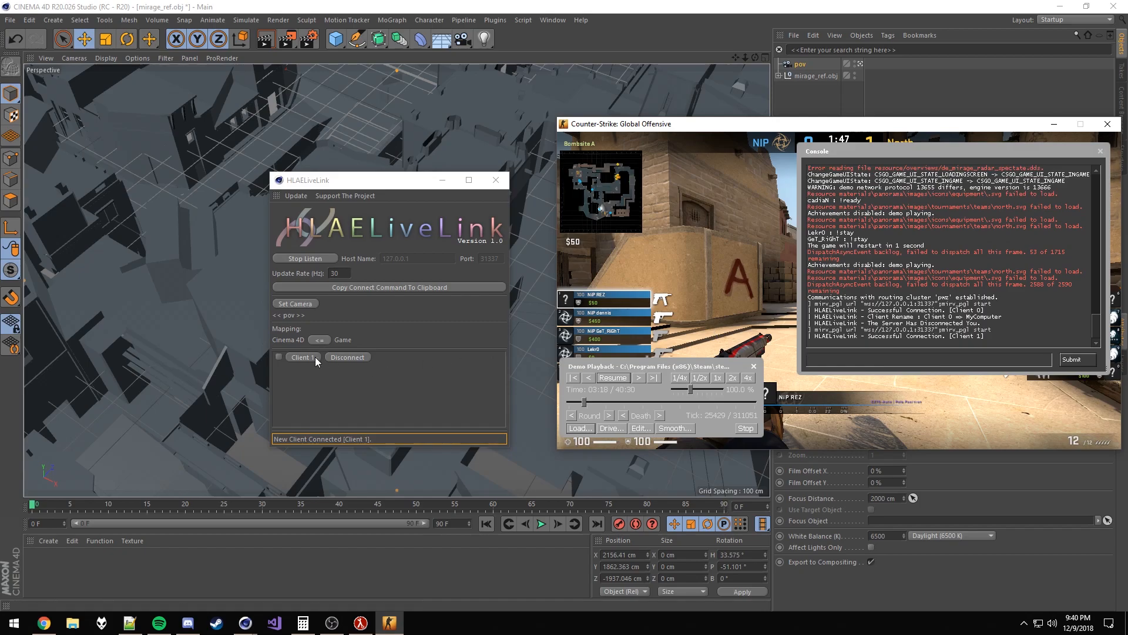
pyautogui.doubleClick(306, 357)
pyautogui.write('Hello')
pyautogui.press('Return')
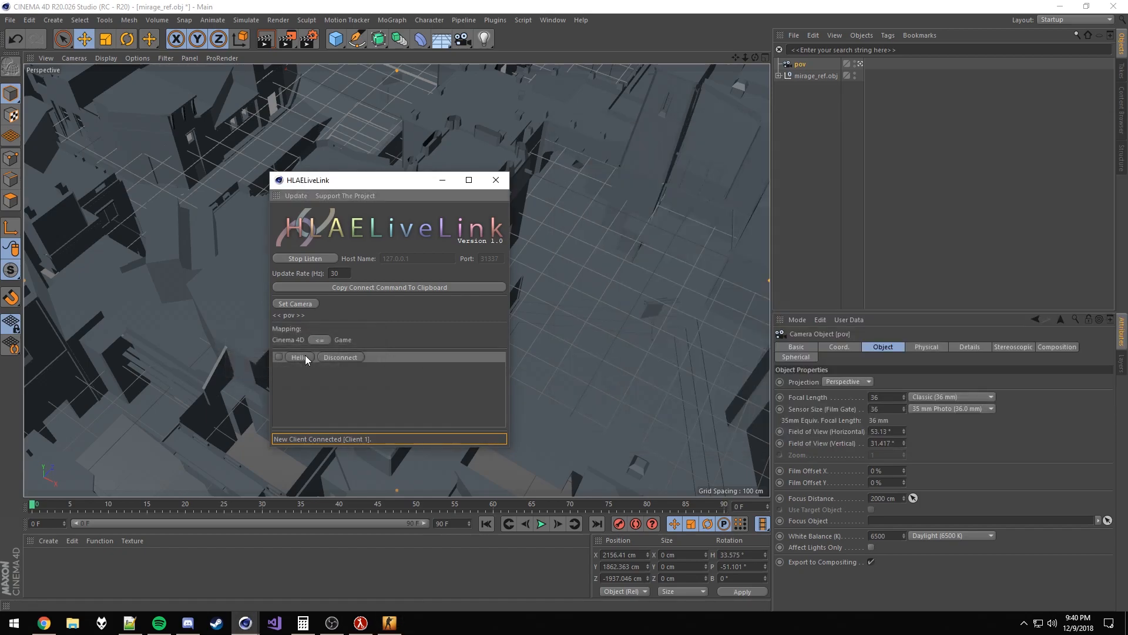
pyautogui.moveTo(305, 355); pyautogui.dragTo(309, 297)
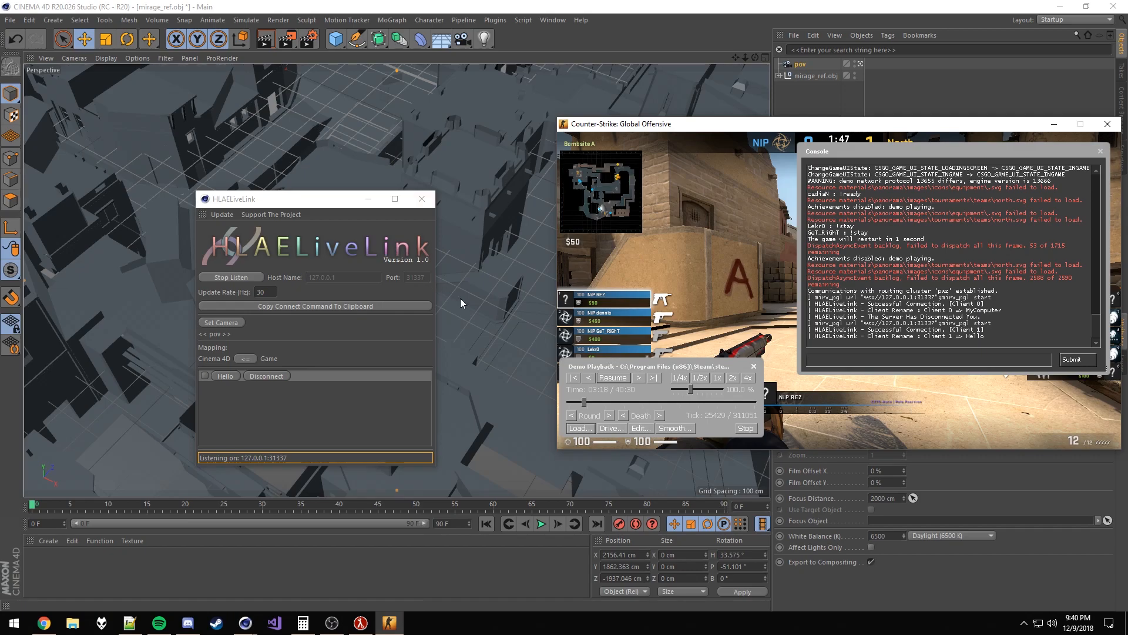
pyautogui.moveTo(798, 366); pyautogui.dragTo(878, 287)
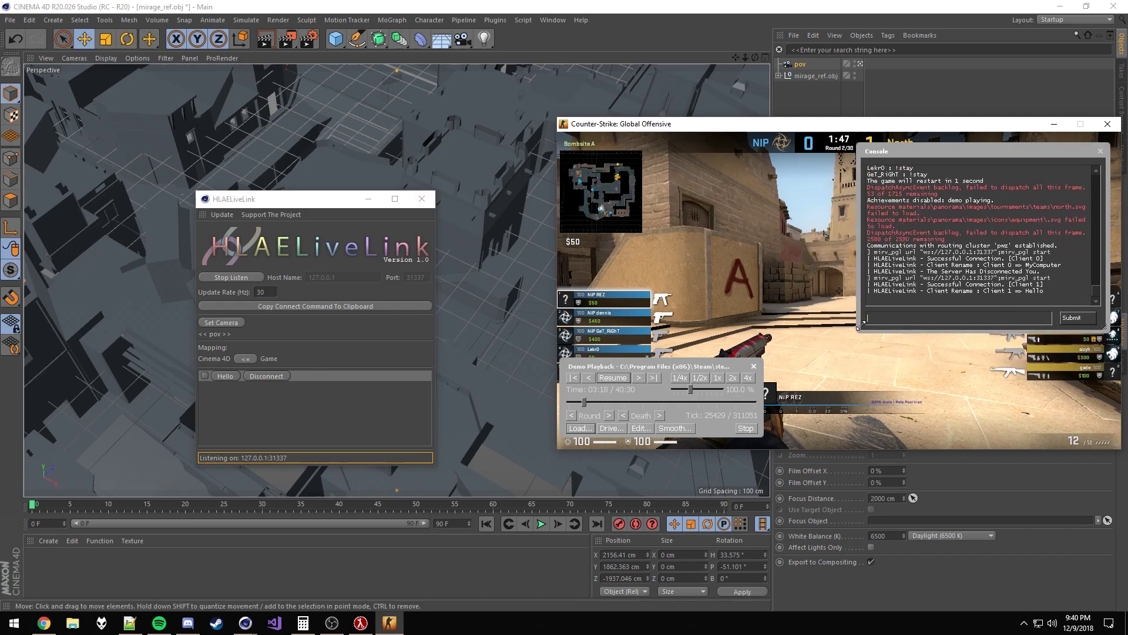
# Step: Toggle Hello as active client, then resume the CS:GO demo in the Demo Playback dialog
pyautogui.click(205, 376)
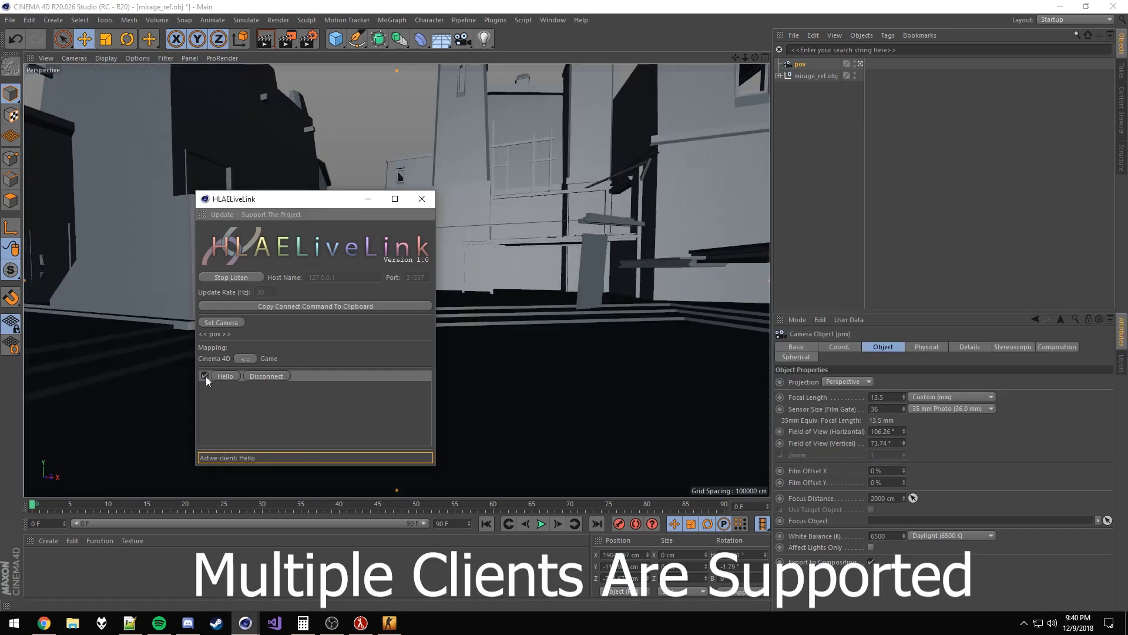
pyautogui.click(204, 375)
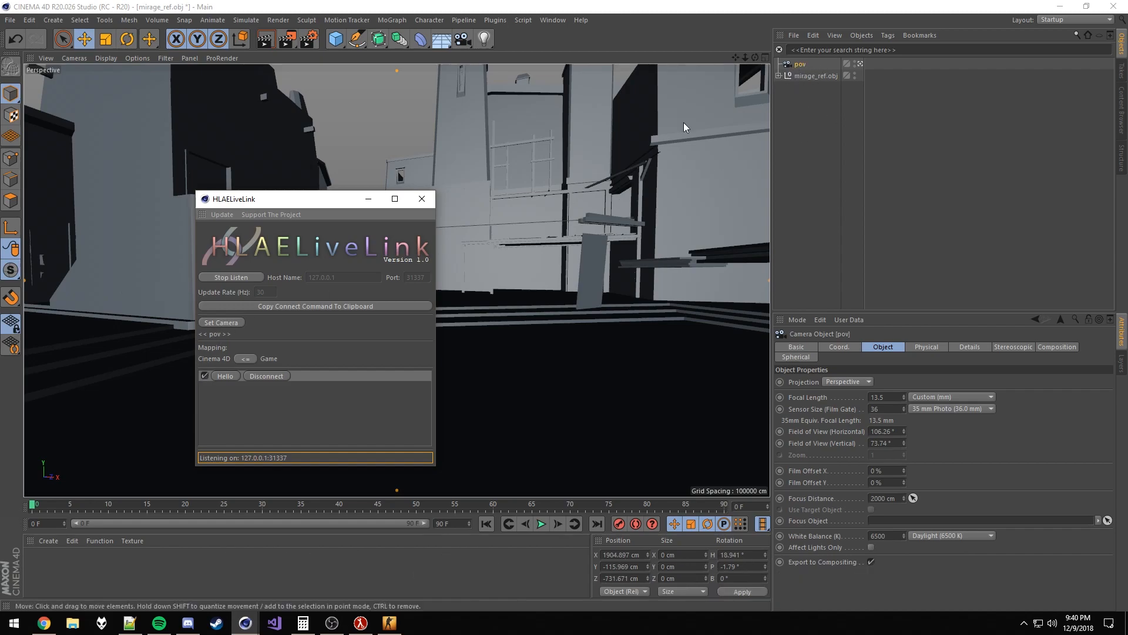
pyautogui.click(389, 624)
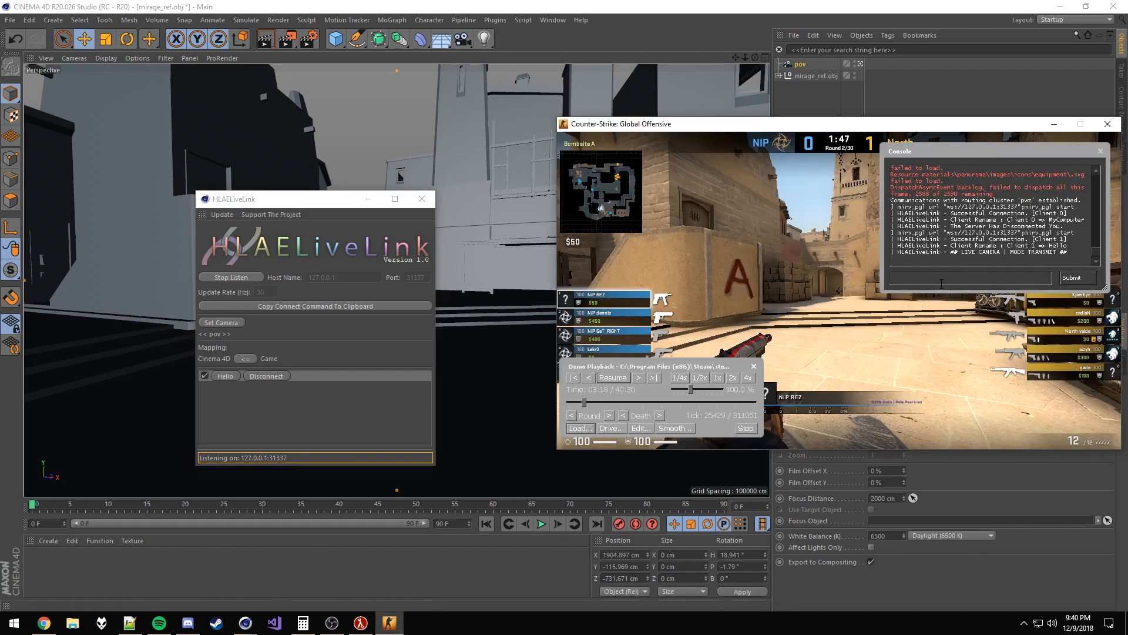
pyautogui.click(621, 379)
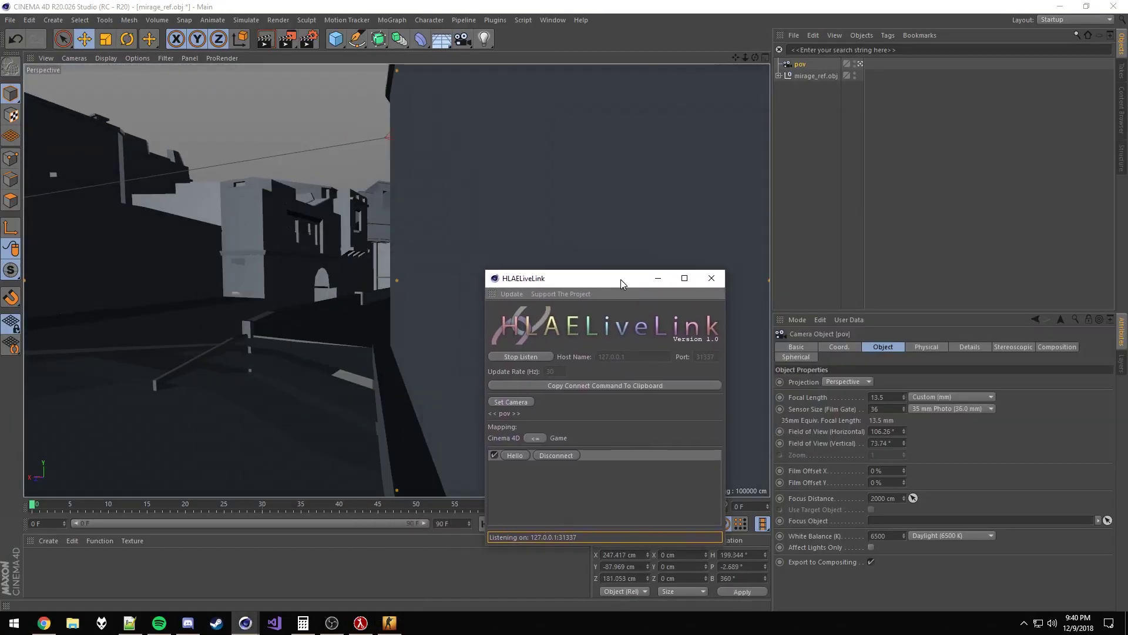
# Step: Deactivate Hello, set the HLAELiveLink update rate to 120, and return to the game window
pyautogui.moveTo(338, 210); pyautogui.dragTo(269, 273)
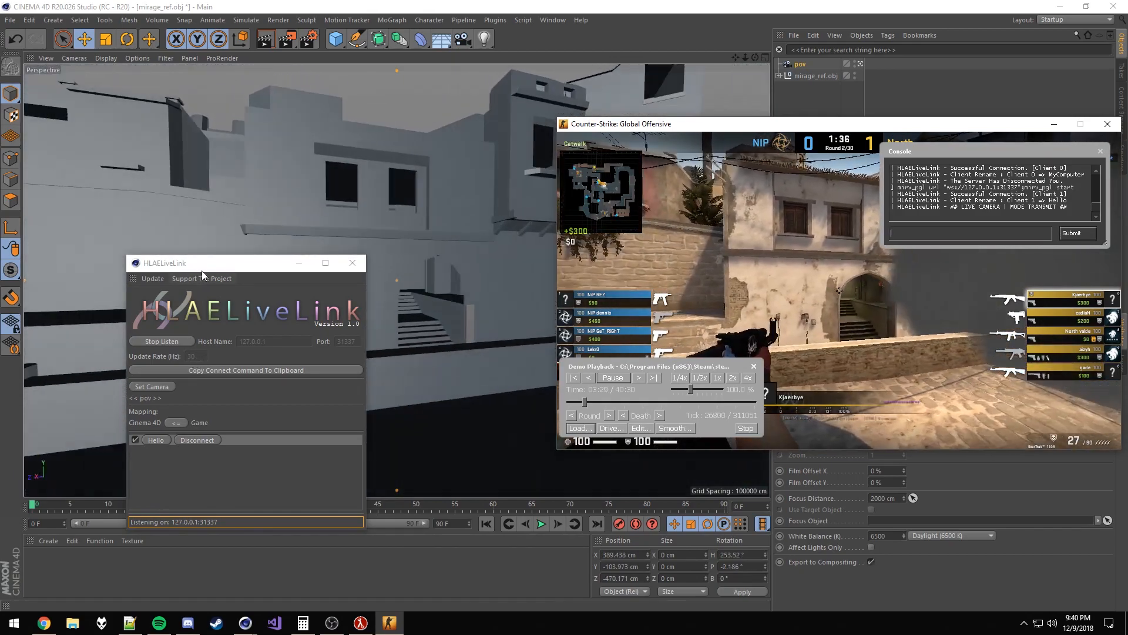
pyautogui.moveTo(207, 264); pyautogui.dragTo(163, 323)
pyautogui.click(389, 622)
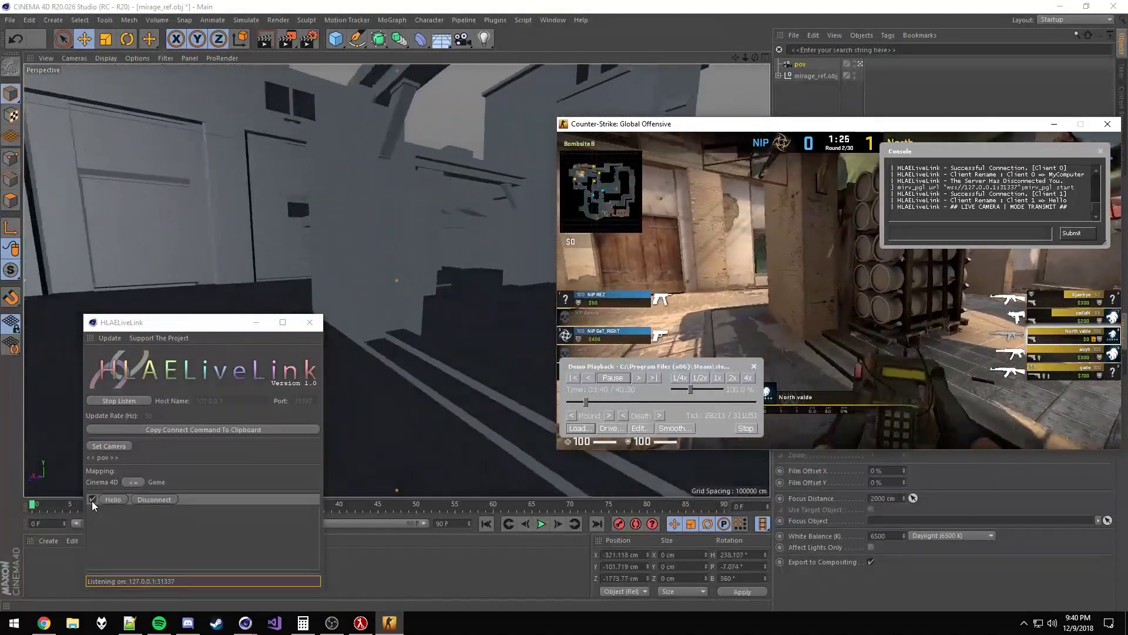
pyautogui.click(92, 500)
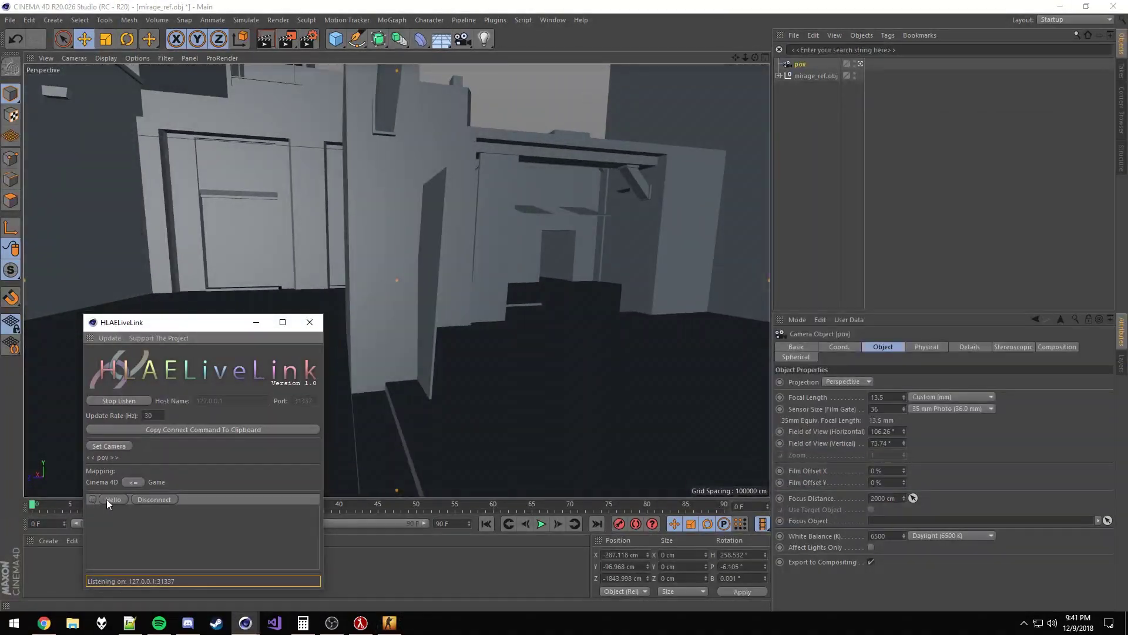
pyautogui.click(152, 415)
pyautogui.write('120')
pyautogui.click(388, 623)
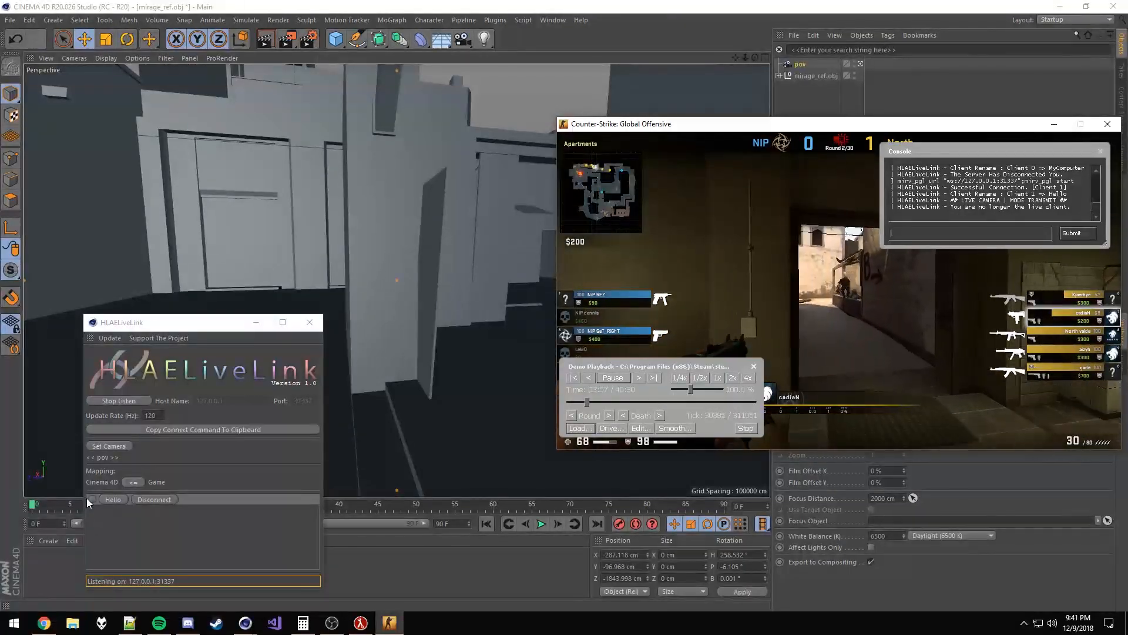
# Step: Reactivate Hello, hide the console and Demo Playback dialog, and skip the demo to the next round
pyautogui.click(90, 499)
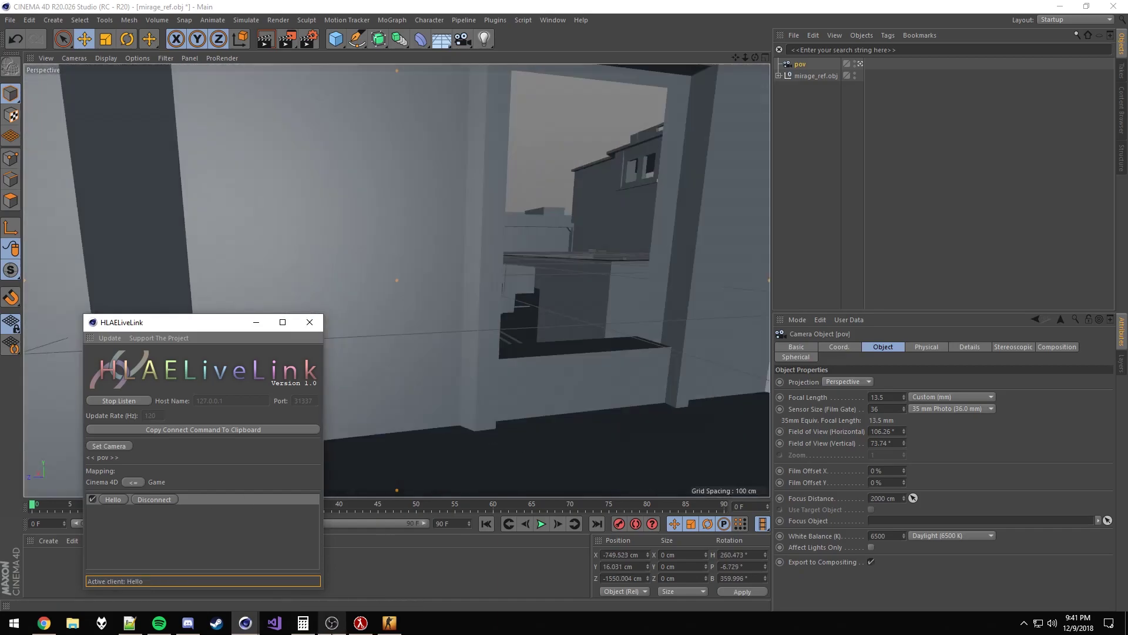
pyautogui.click(388, 623)
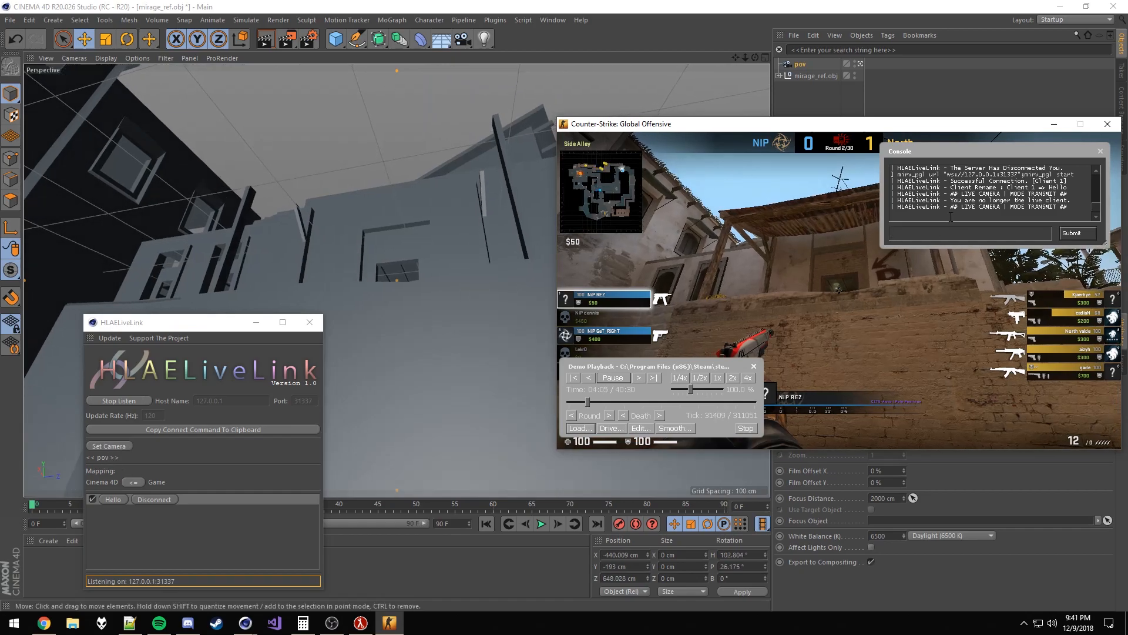
pyautogui.press('`')
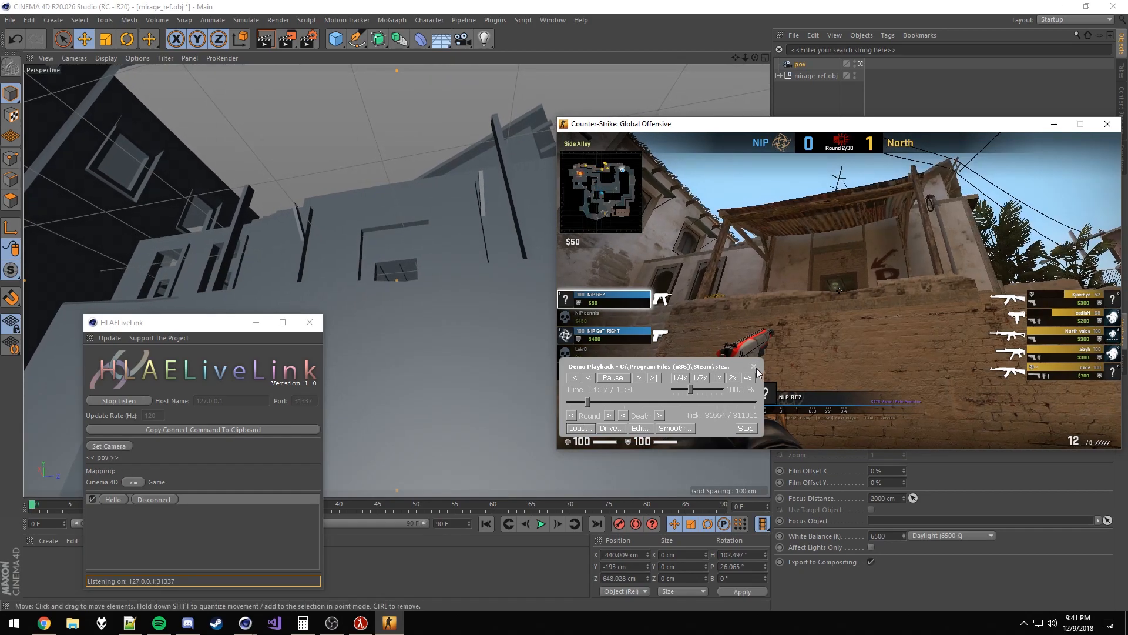
pyautogui.click(757, 369)
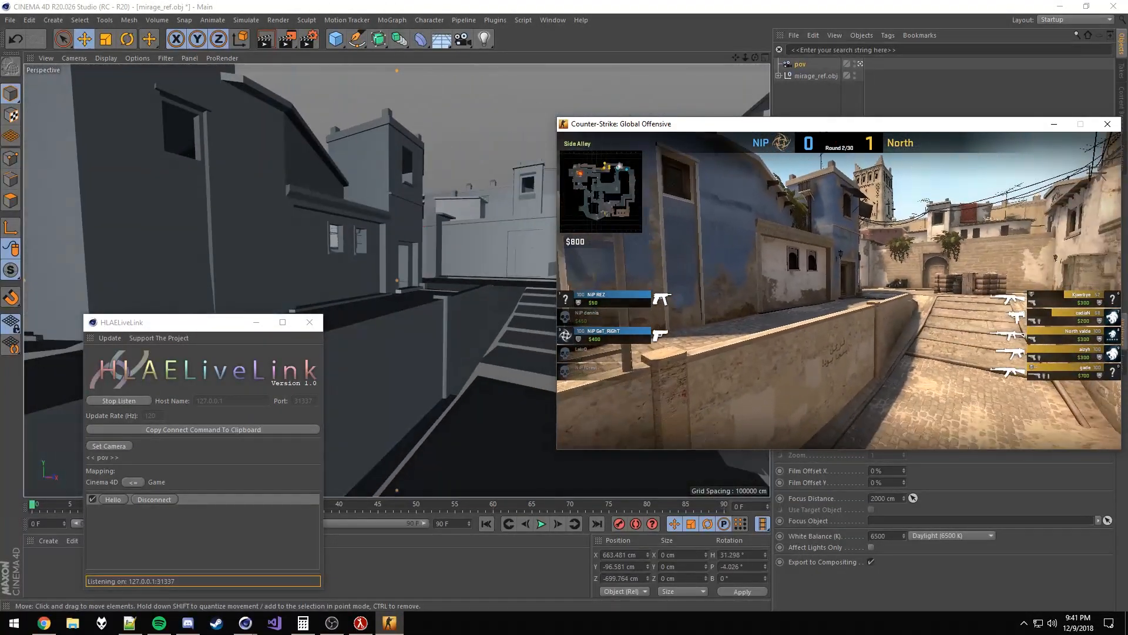
pyautogui.press('`')
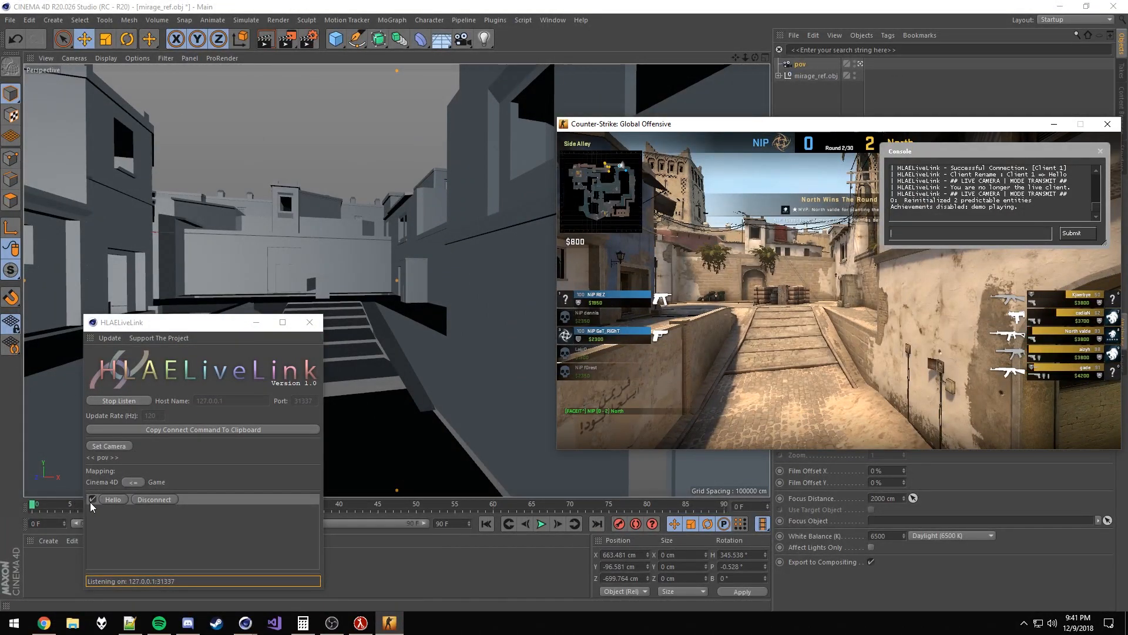
# Step: Switch the mapping to <= so Cinema 4D drives the game, snap C4D left, and reactivate Hello
pyautogui.click(130, 481)
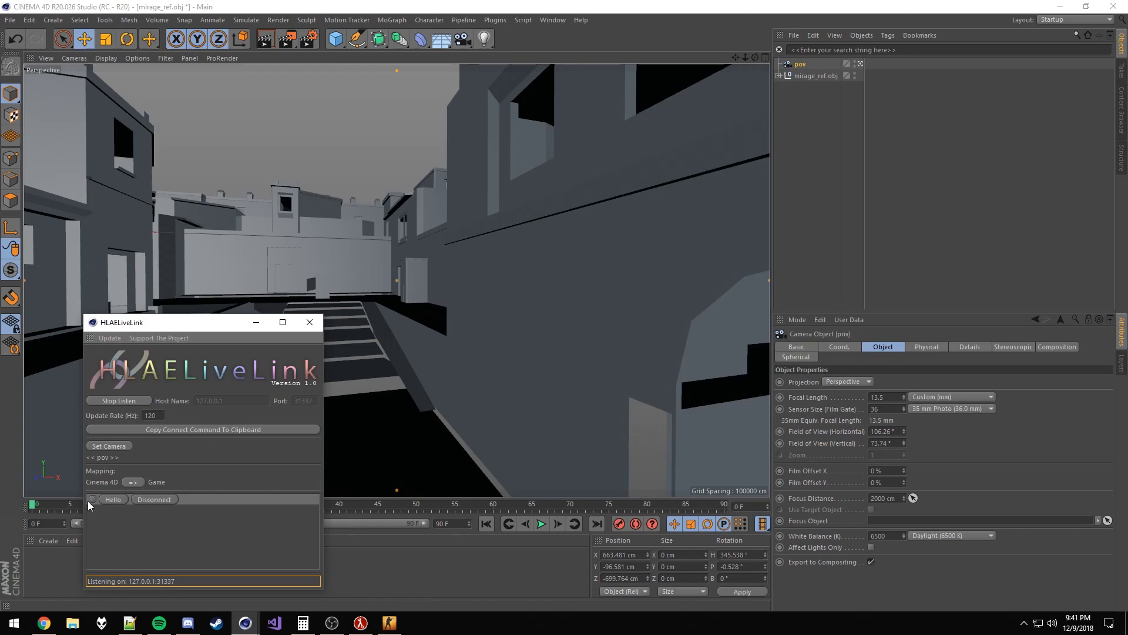
pyautogui.click(389, 624)
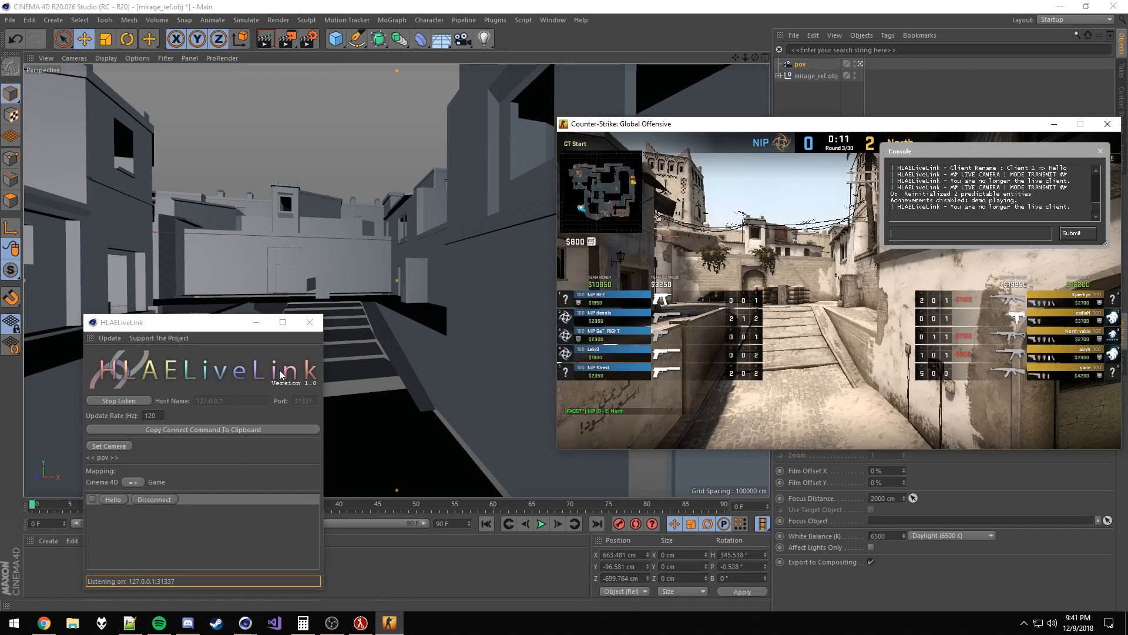
pyautogui.moveTo(264, 7); pyautogui.dragTo(1, 249)
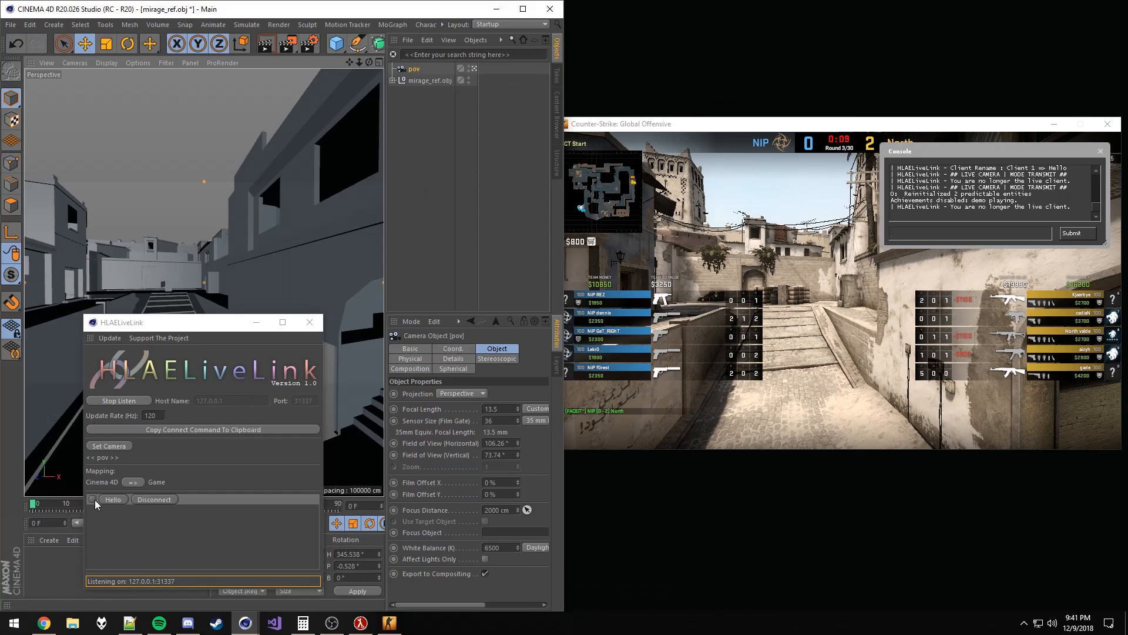
pyautogui.click(92, 499)
# Step: Orbit and reposition the pov camera via four-view and perspective, with the CS:GO view following
pyautogui.moveTo(220, 223)
pyautogui.mouseDown()
pyautogui.moveTo(281, 310)
pyautogui.moveTo(242, 210)
pyautogui.moveTo(219, 278)
pyautogui.mouseUp()
pyautogui.middleClick(213, 229)
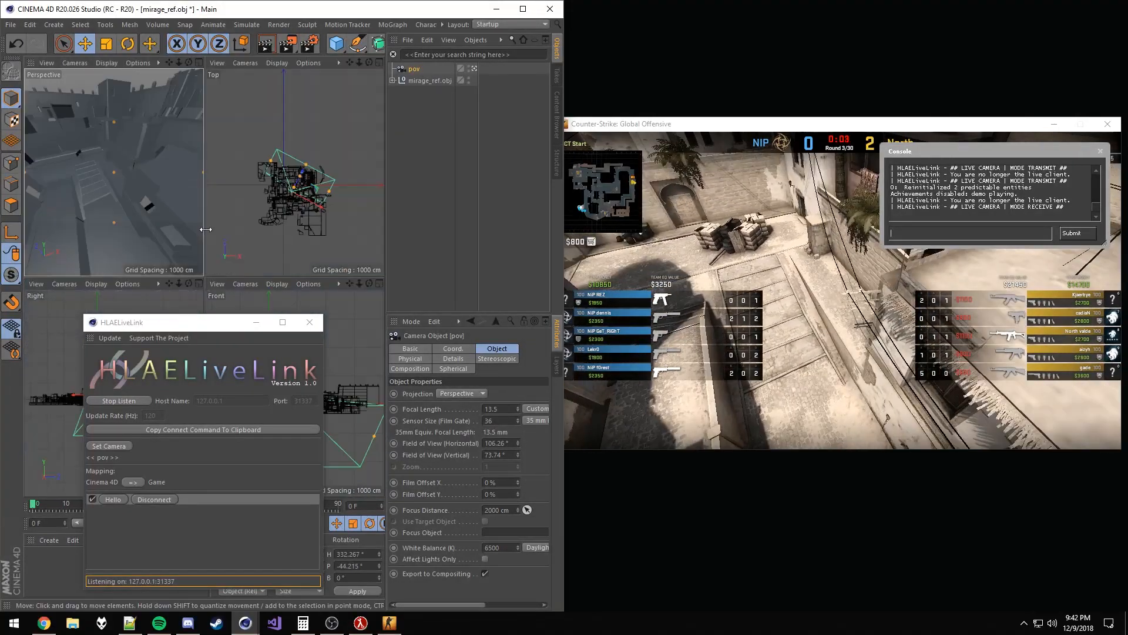
pyautogui.scroll(5, 289, 185)
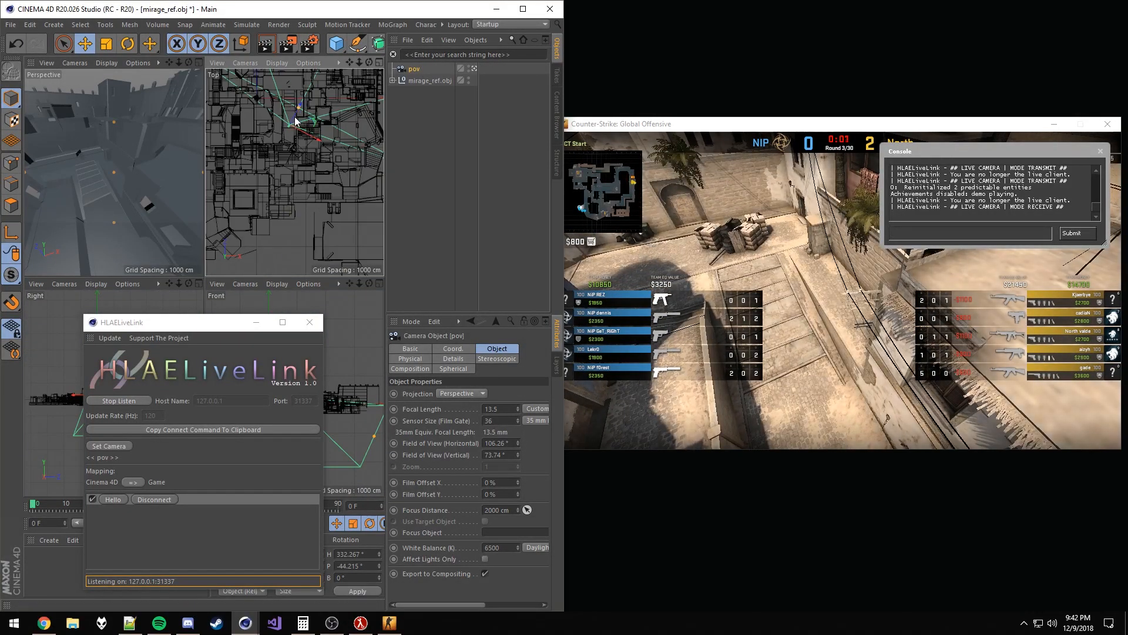
pyautogui.moveTo(295, 124); pyautogui.dragTo(305, 142)
pyautogui.middleClick(114, 177)
pyautogui.moveTo(183, 194)
pyautogui.mouseDown()
pyautogui.moveTo(203, 227)
pyautogui.moveTo(114, 232)
pyautogui.moveTo(155, 180)
pyautogui.moveTo(168, 200)
pyautogui.moveTo(186, 187)
pyautogui.moveTo(155, 243)
pyautogui.moveTo(178, 204)
pyautogui.moveTo(207, 224)
pyautogui.moveTo(147, 214)
pyautogui.moveTo(236, 225)
pyautogui.moveTo(217, 205)
pyautogui.moveTo(279, 219)
pyautogui.moveTo(238, 253)
pyautogui.moveTo(352, 254)
pyautogui.moveTo(246, 234)
pyautogui.moveTo(376, 237)
pyautogui.moveTo(181, 245)
pyautogui.moveTo(212, 226)
pyautogui.moveTo(203, 247)
pyautogui.moveTo(207, 204)
pyautogui.moveTo(211, 232)
pyautogui.moveTo(170, 248)
pyautogui.moveTo(172, 232)
pyautogui.moveTo(298, 232)
pyautogui.mouseUp()
# Step: Set the pov camera's horizontal field of view to 118.26° and switch the game to first-person view
pyautogui.doubleClick(496, 443)
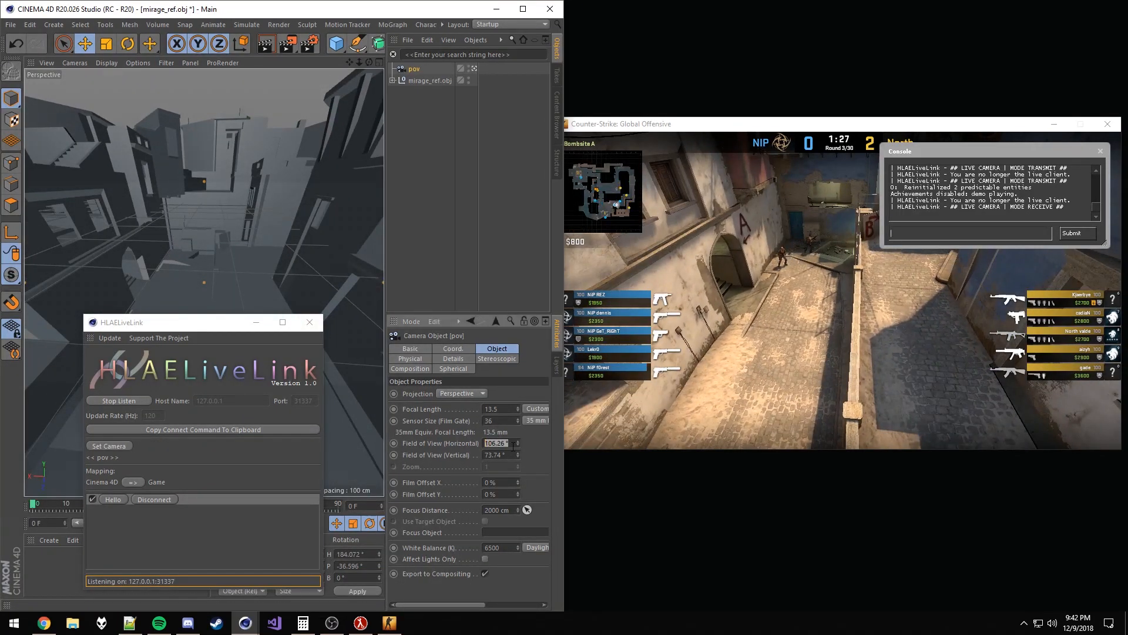
pyautogui.write('75')
pyautogui.press('Return')
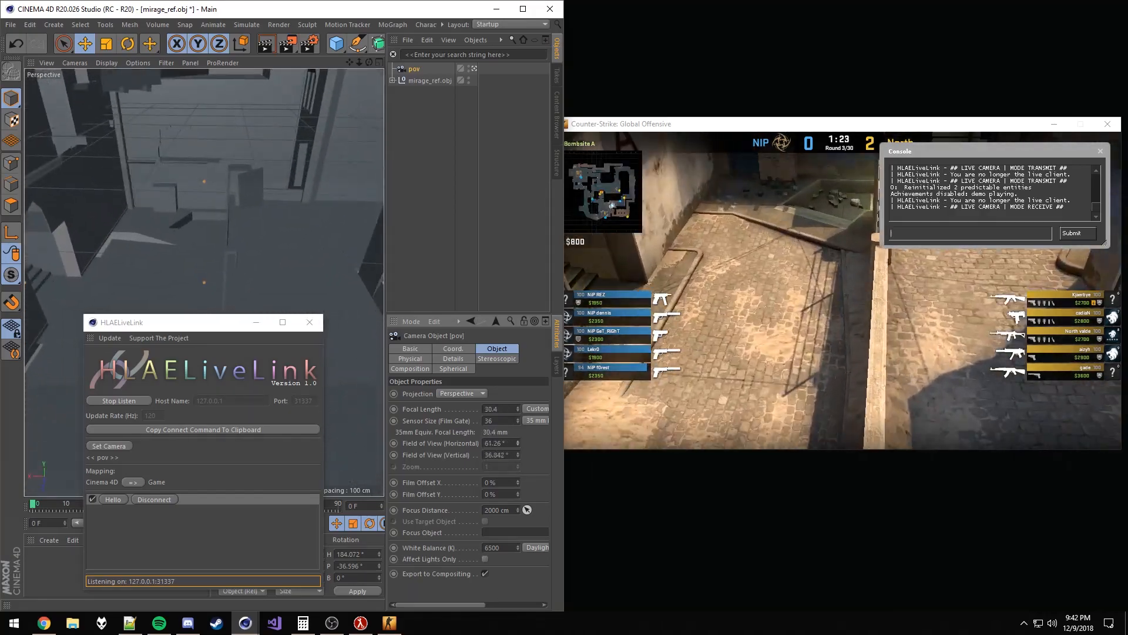
pyautogui.click(780, 344)
pyautogui.press('`')
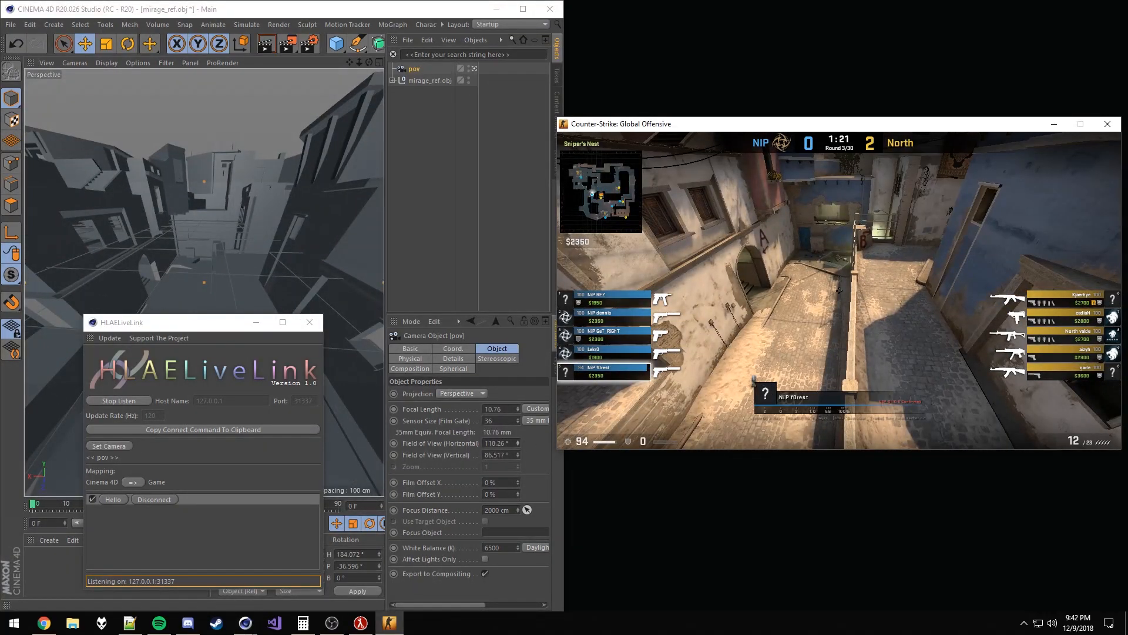
# Step: Spectate a different player, reopen the console, and orbit the pov camera so the game follows
pyautogui.click(840, 291)
pyautogui.press('`')
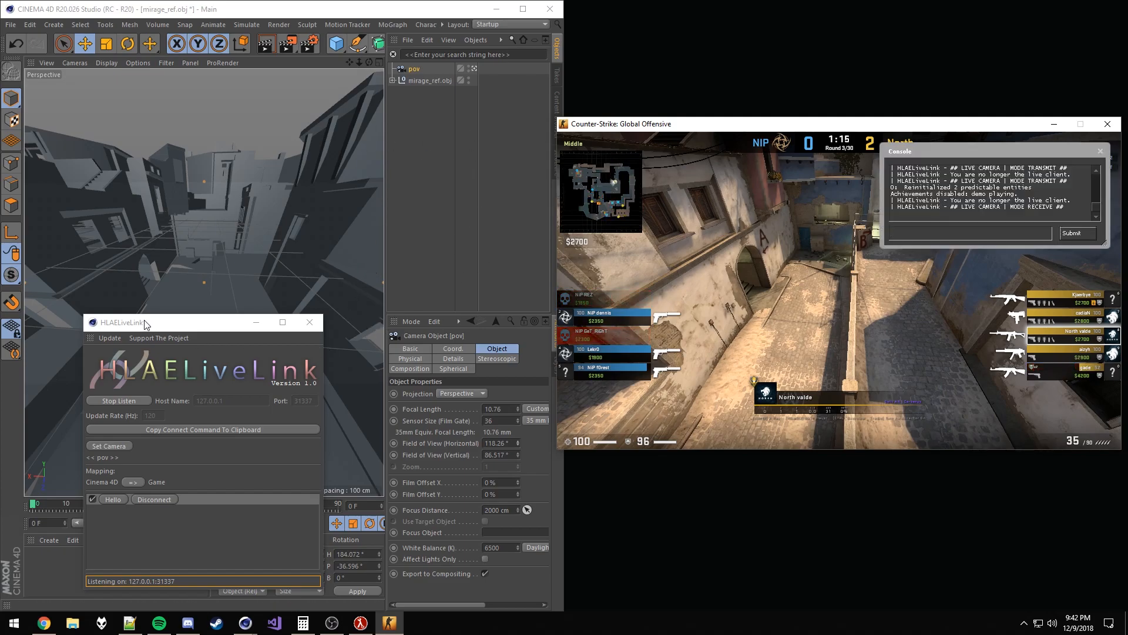
pyautogui.keyDown('alt'); pyautogui.moveTo(262, 273); pyautogui.dragTo(245, 270); pyautogui.keyUp('alt')
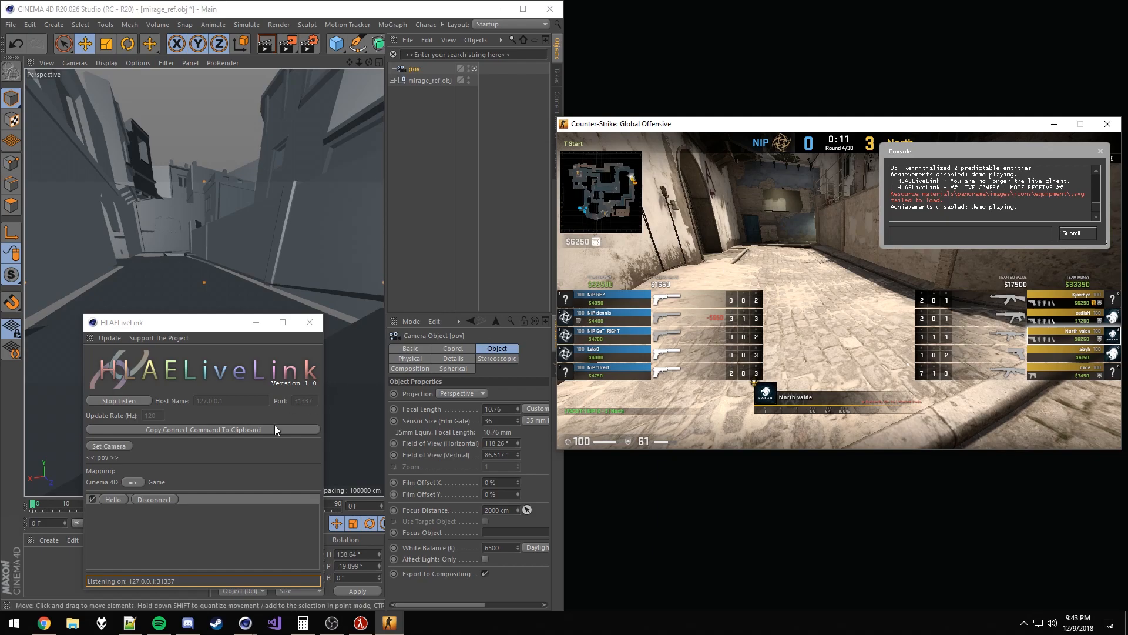
# Step: Stop the HLAELiveLink listener and quit Cinema 4D without saving the project
pyautogui.click(121, 404)
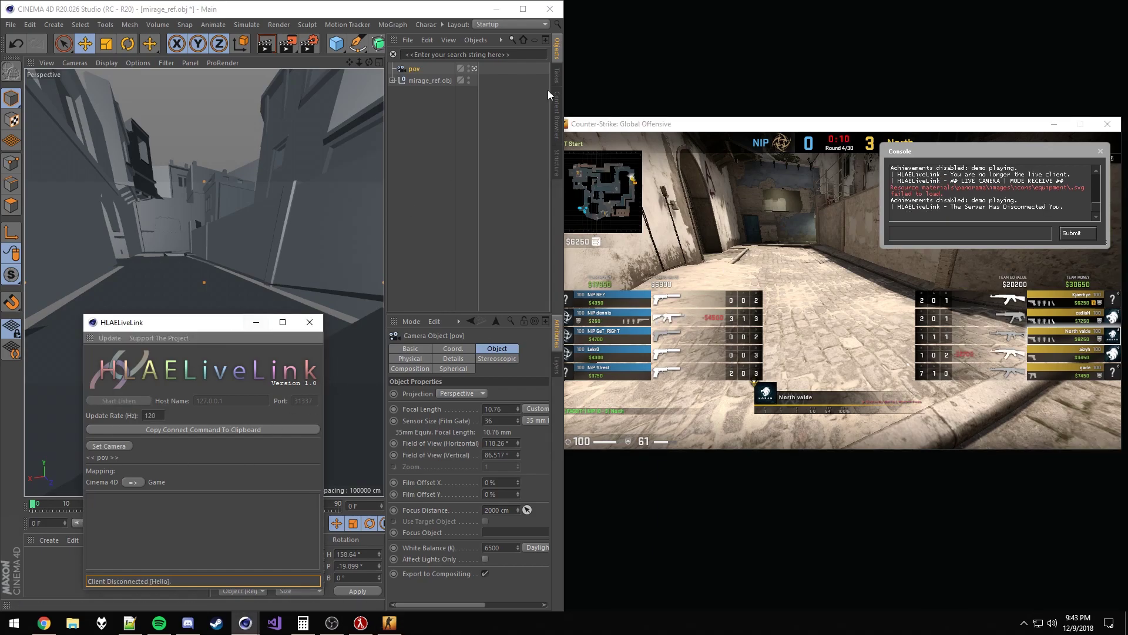
pyautogui.click(553, 10)
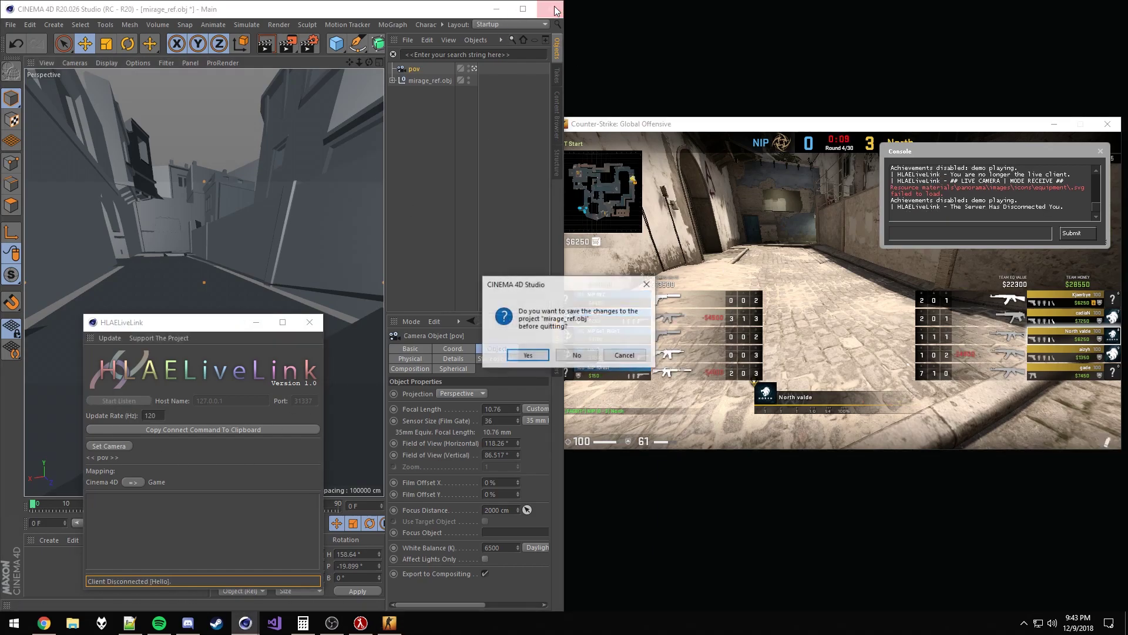
pyautogui.click(576, 355)
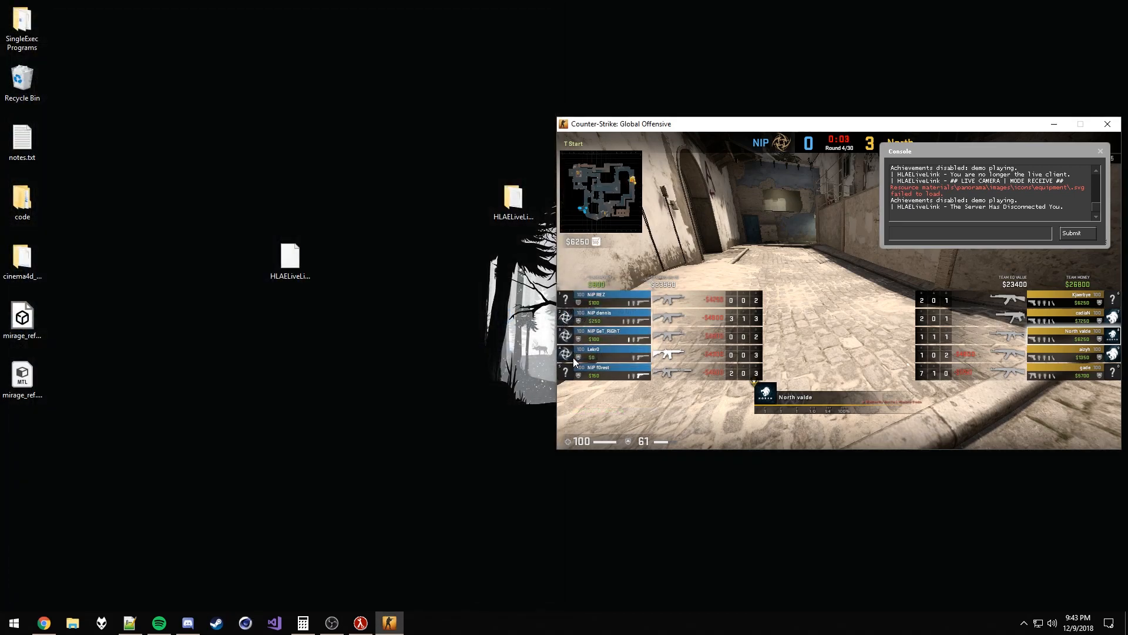